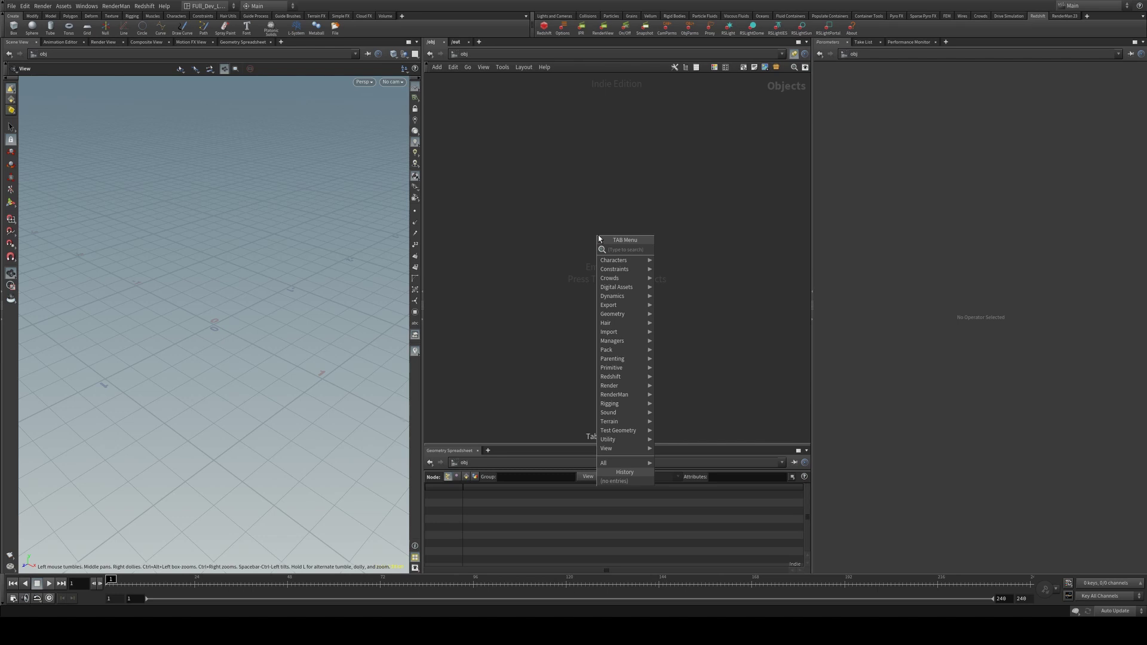
Create a geo1 geometry node and dive inside it.
type("geo")
key("Return")
left_click(598, 236)
double_click(598, 236)
Add a sphere1 node and set its Primitive Type to Polygon.
key("Tab")
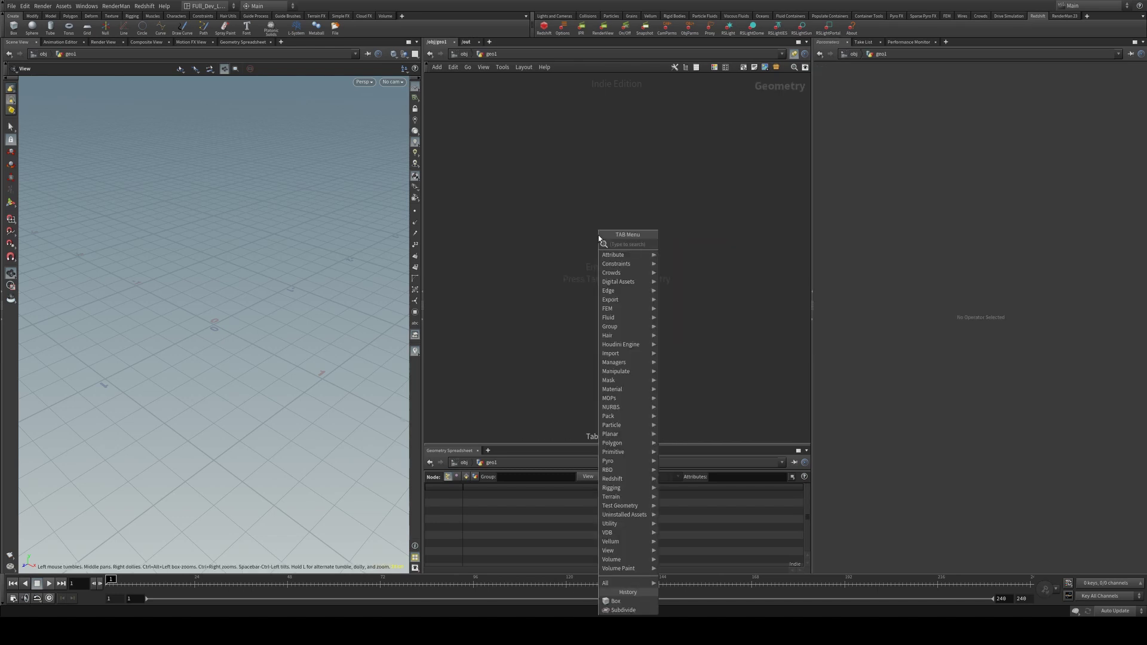
type("sphere")
key("Return")
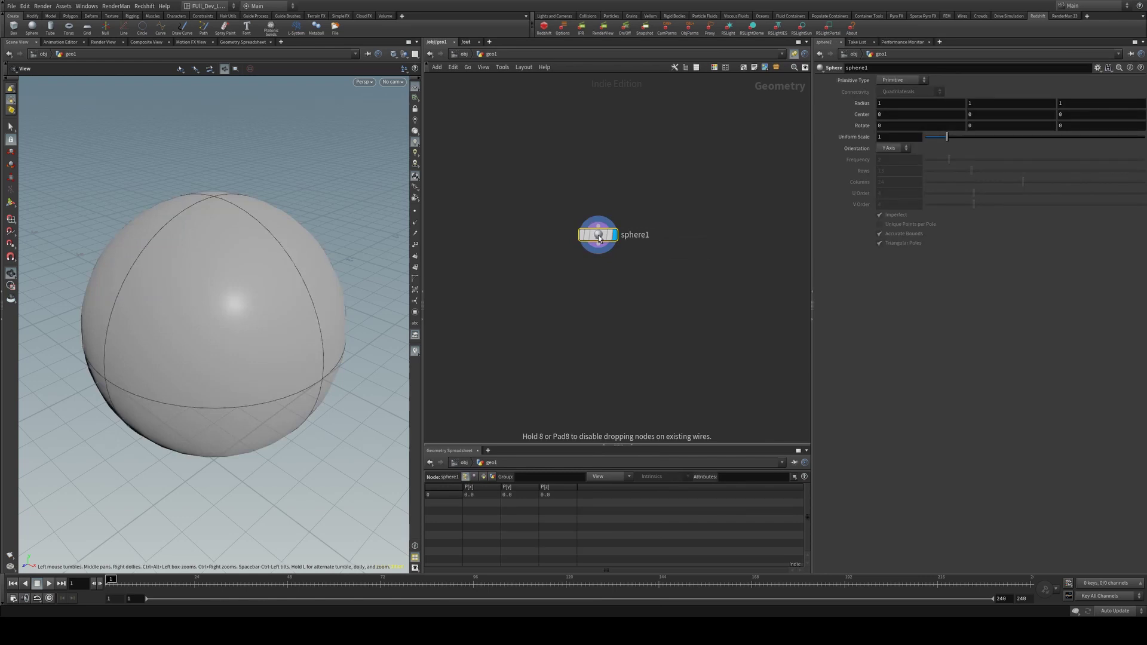
left_click(902, 80)
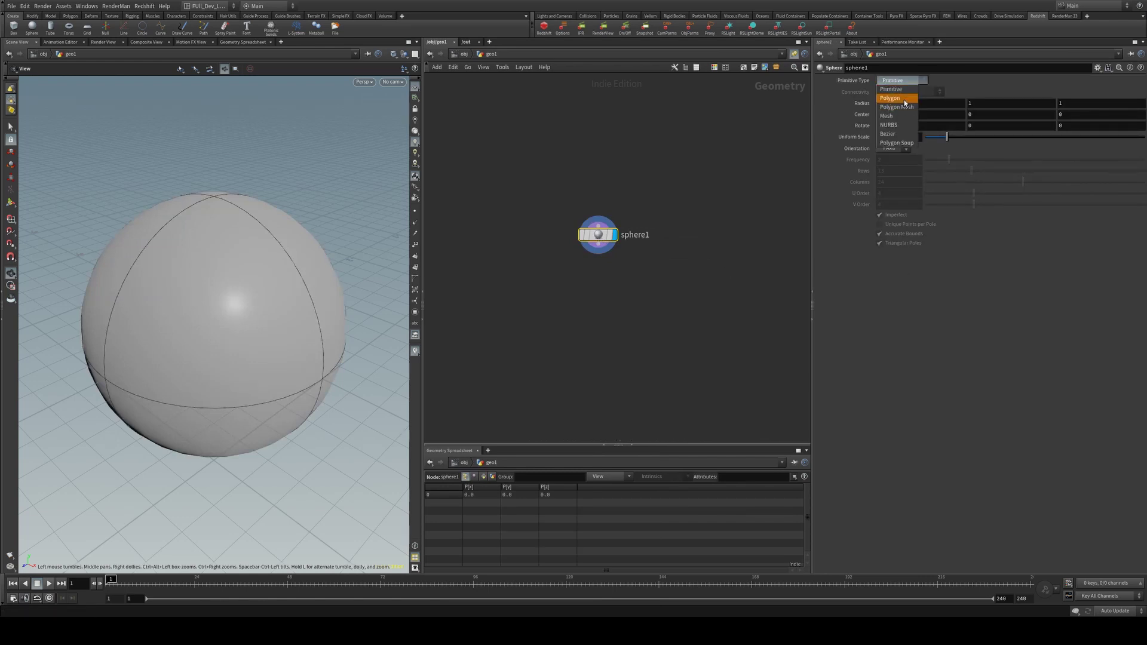
left_click(904, 99)
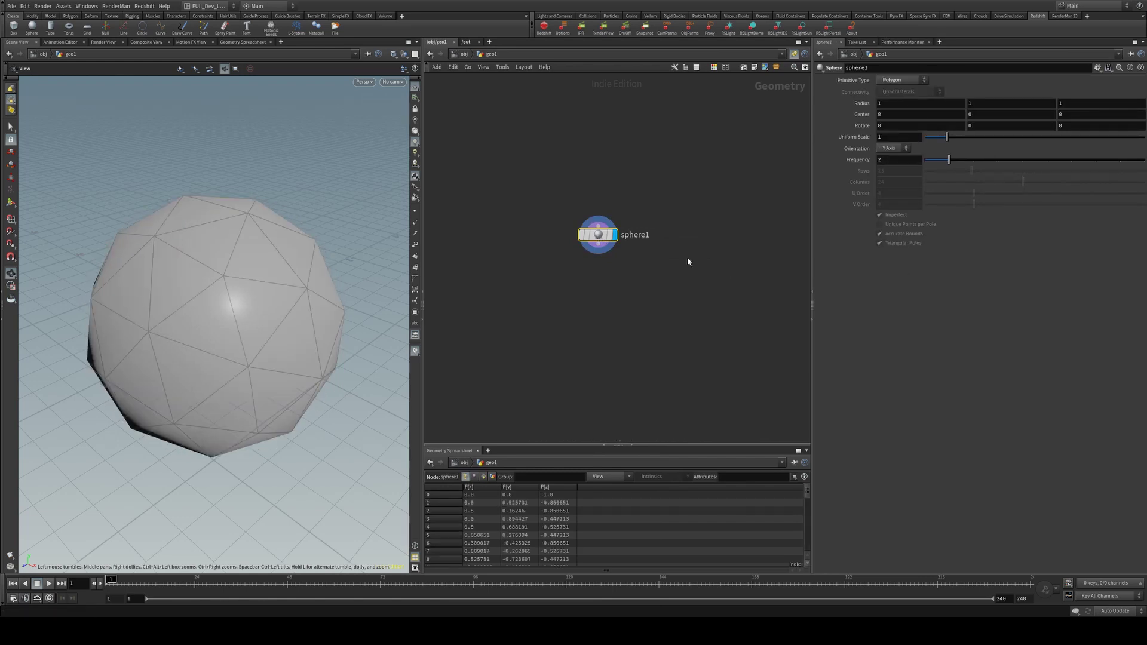
Add a subdivide1 node below sphere1 and wire the sphere into it.
key("Tab")
type("scatter")
key("Return")
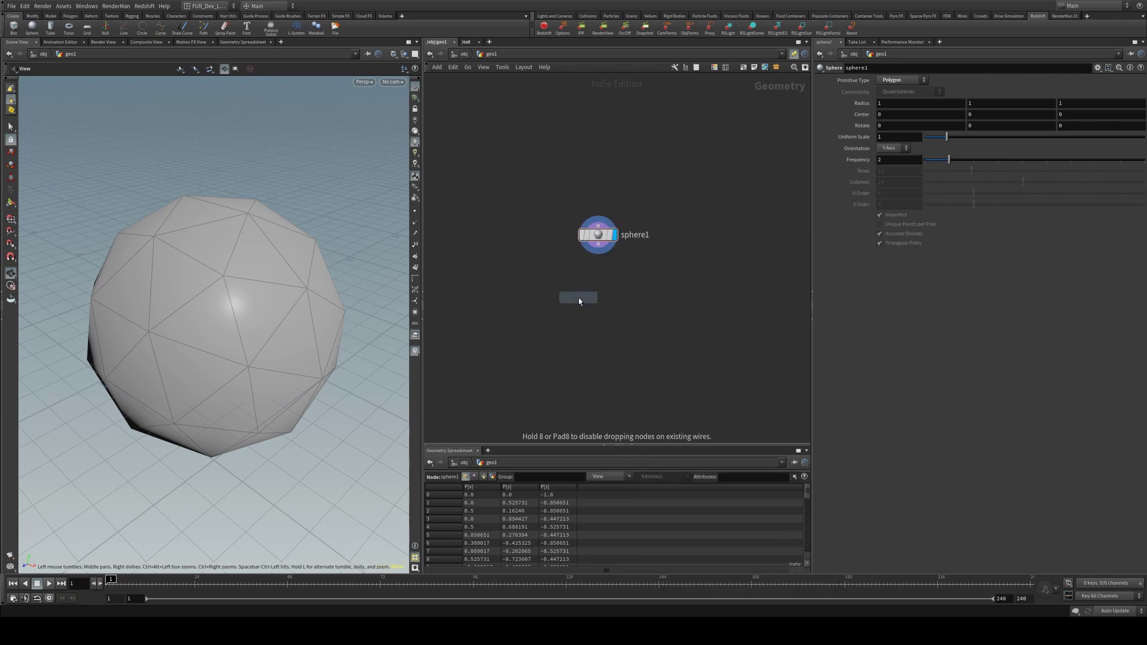
left_click(578, 298)
left_click(597, 244)
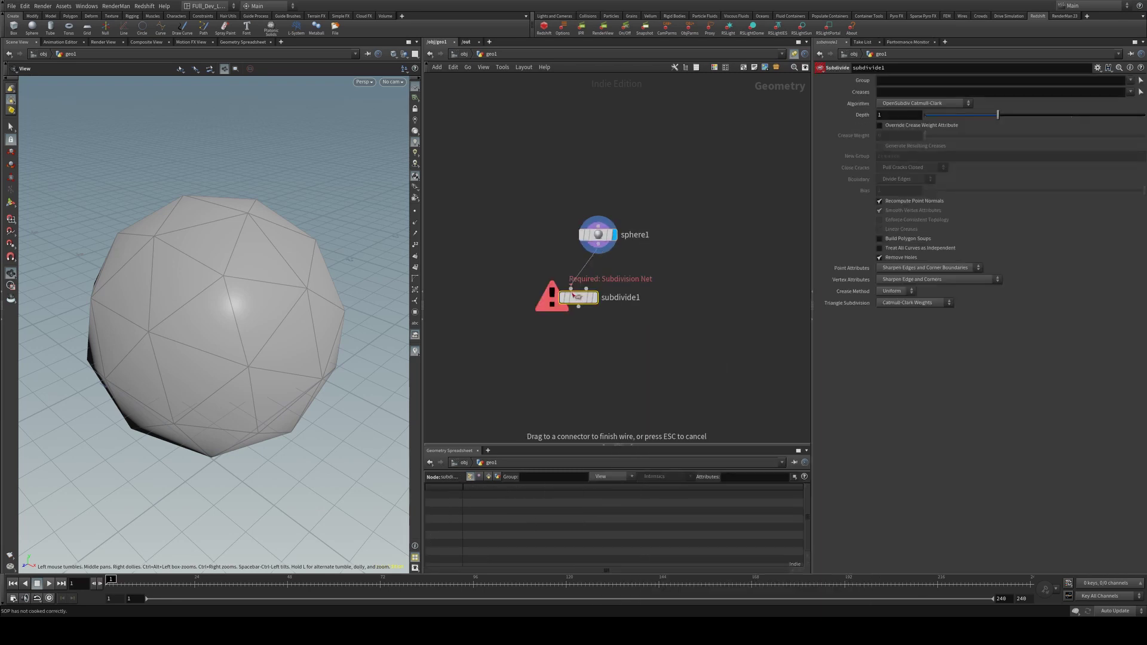
left_click(571, 290)
left_click_drag(575, 296, 595, 300)
key("Tab")
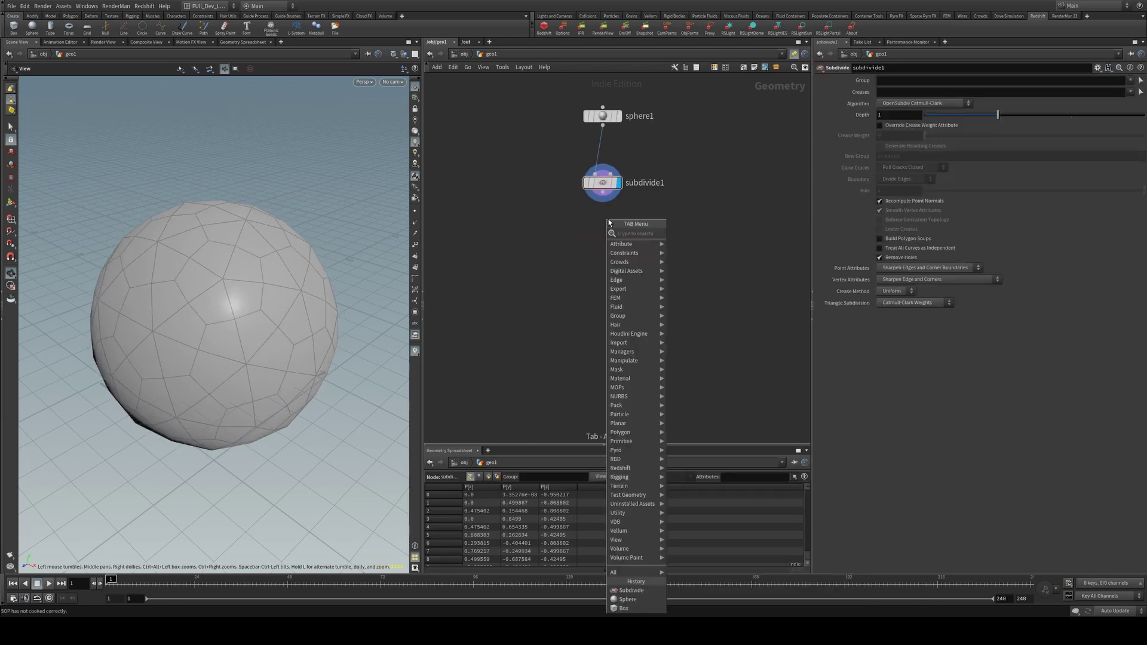
Add transform1 after subdivide1, display it, and lift the sphere to Translate Y about 1.81.
type("trans")
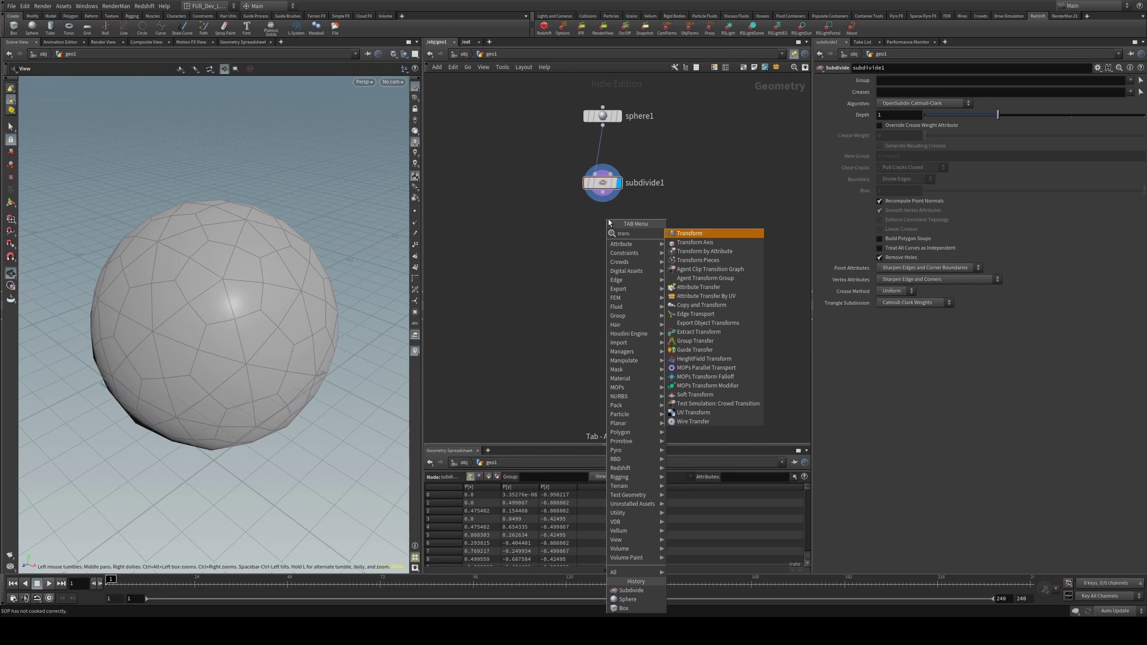
key("Return")
left_click(604, 239)
left_click_drag(604, 194, 603, 230)
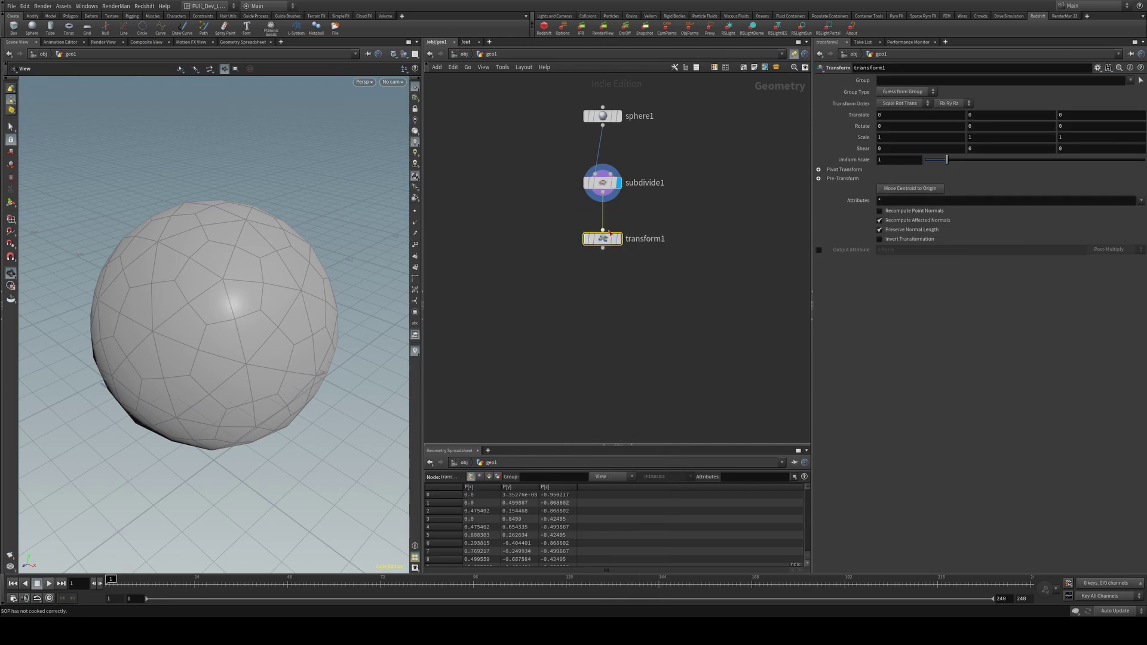
left_click(619, 238)
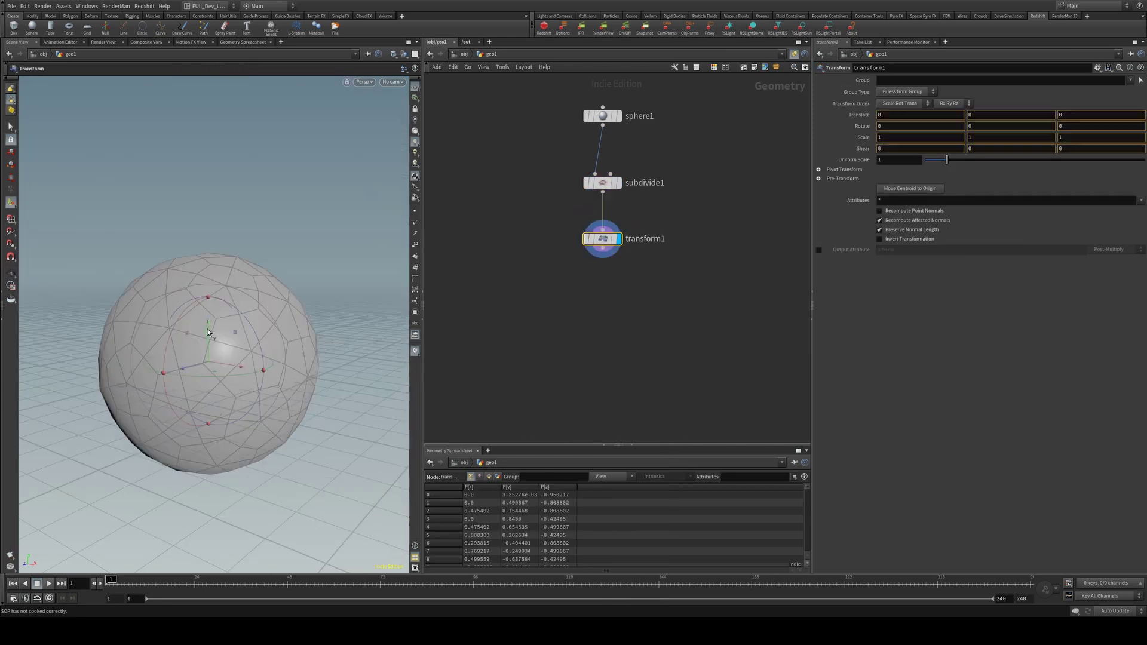
left_click_drag(209, 332, 209, 133)
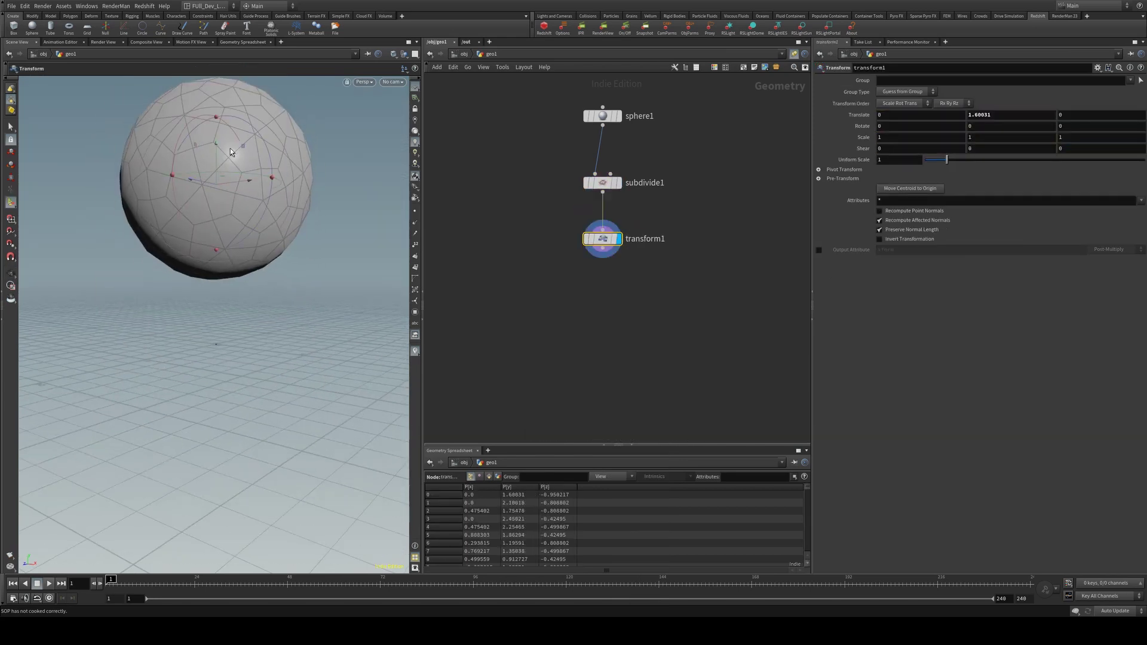
left_click_drag(219, 164, 217, 145)
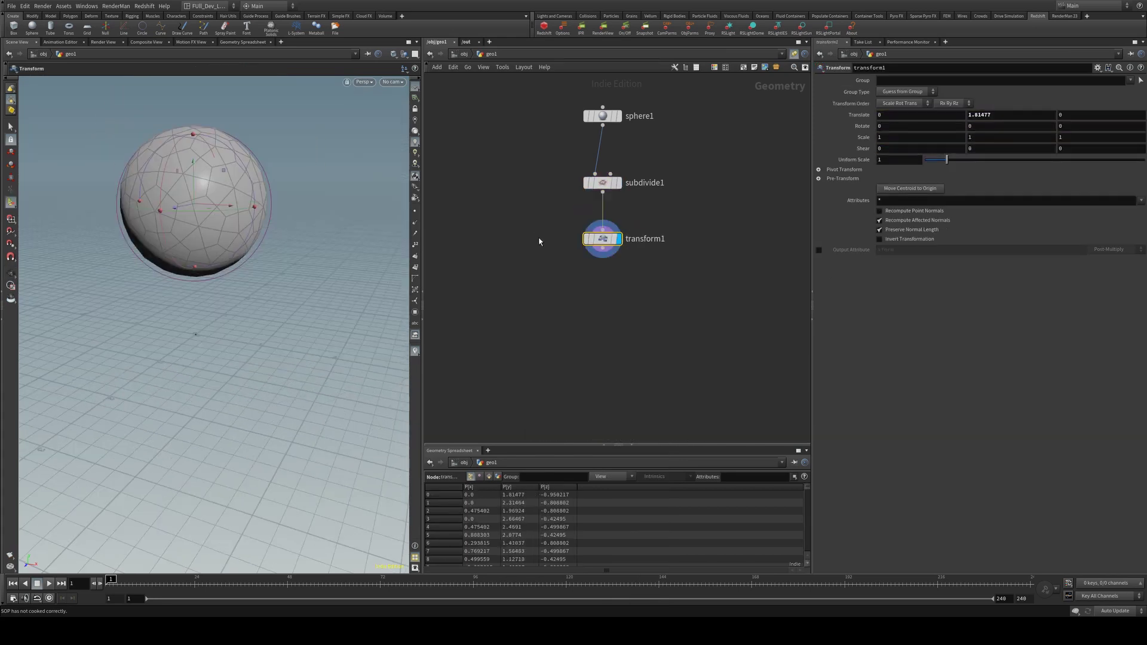
Place an RBD Material Fracture node below transform1.
key("Tab")
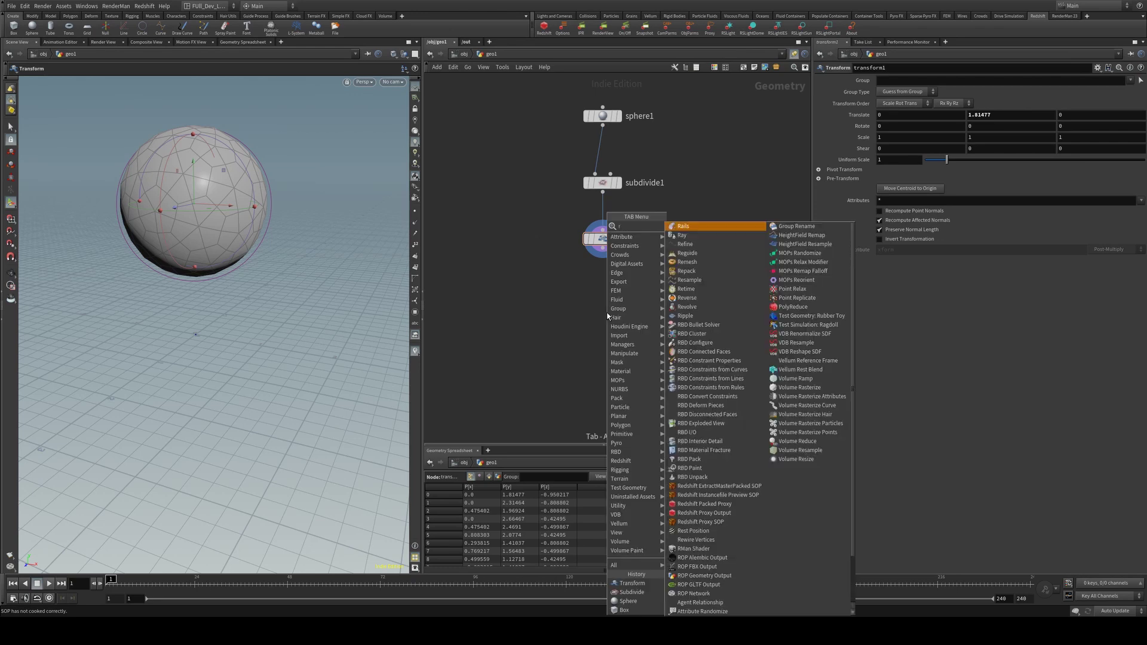
key("Escape")
left_click(607, 314)
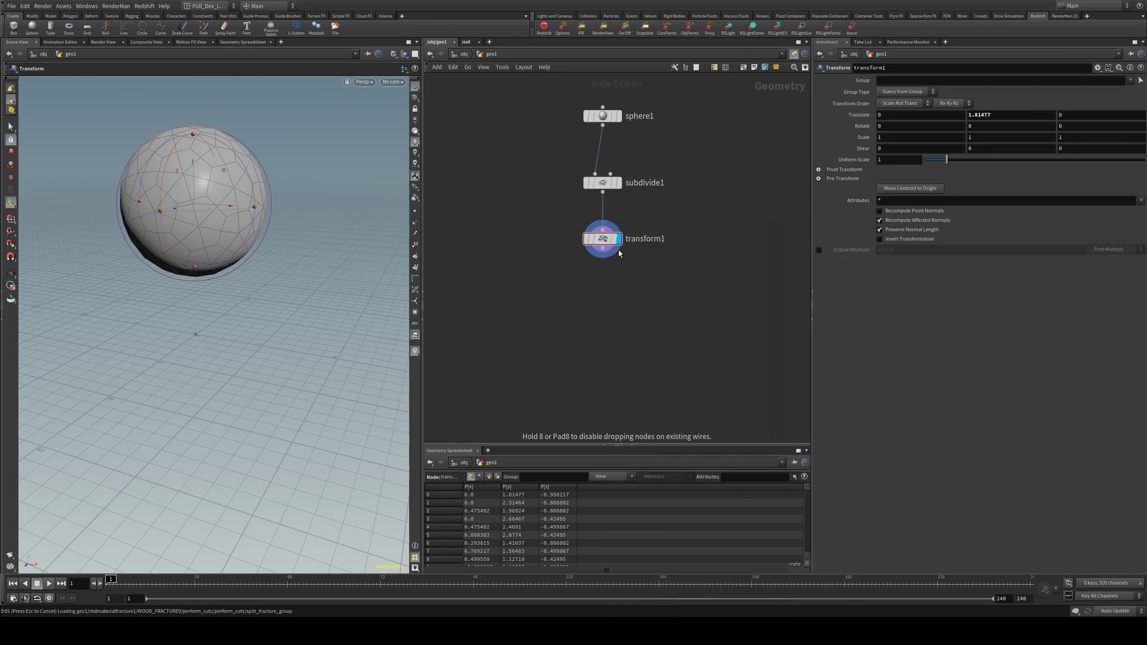
Wire transform1 into rbdmaterialfracture1 and set its glue Primary Strength to 1.
left_click_drag(603, 248, 595, 303)
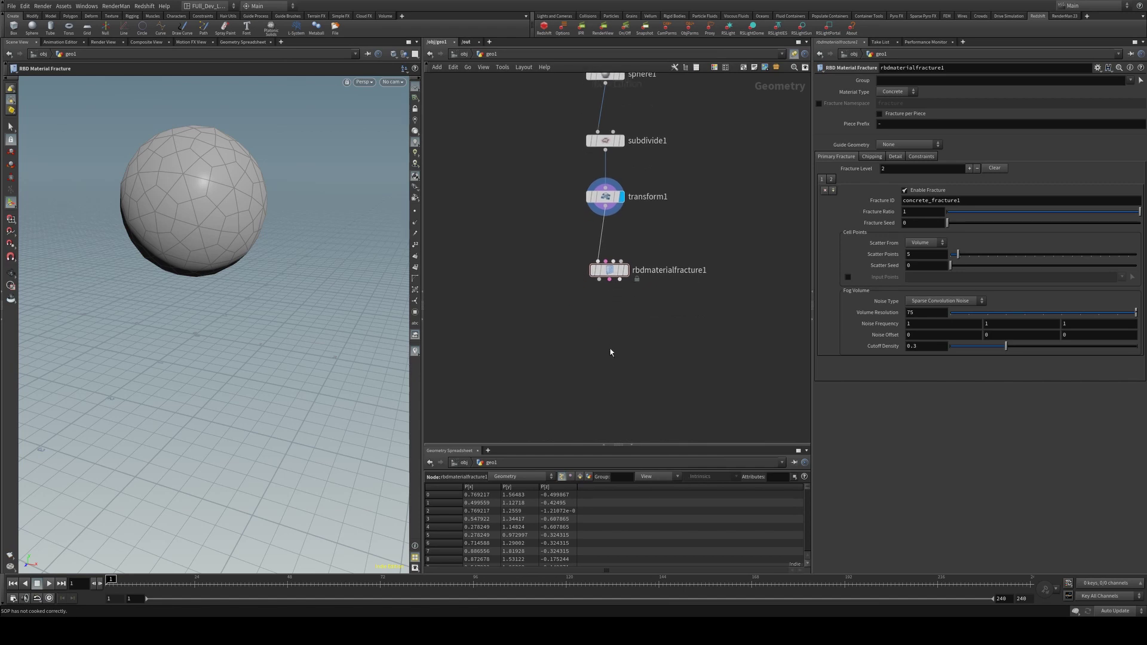
left_click(867, 156)
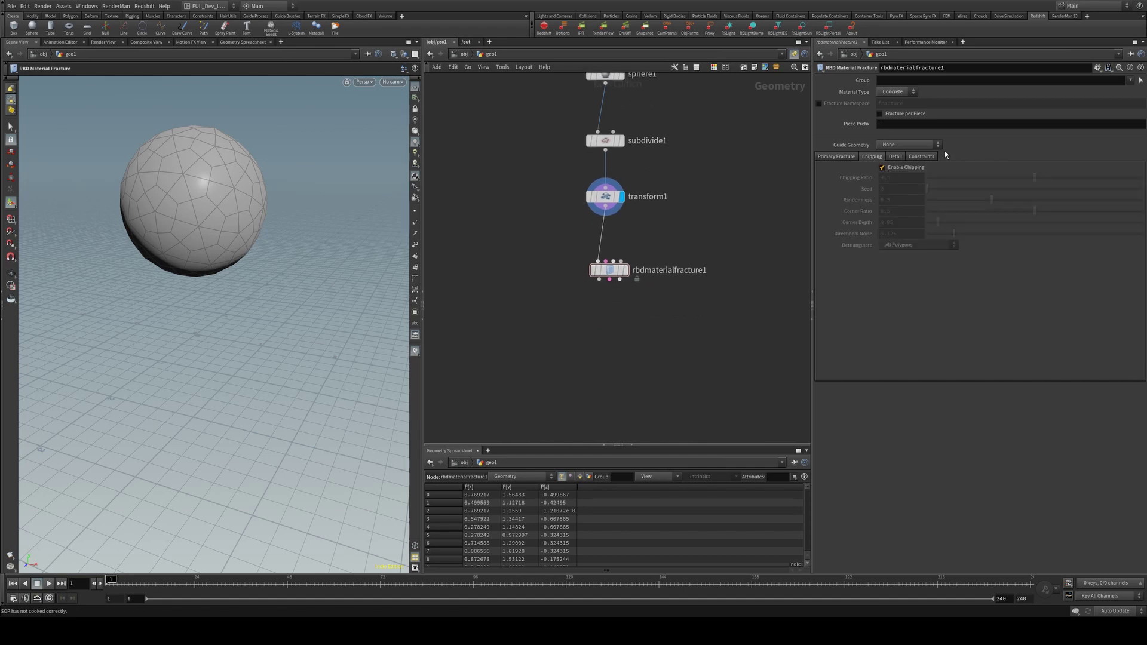
left_click(922, 157)
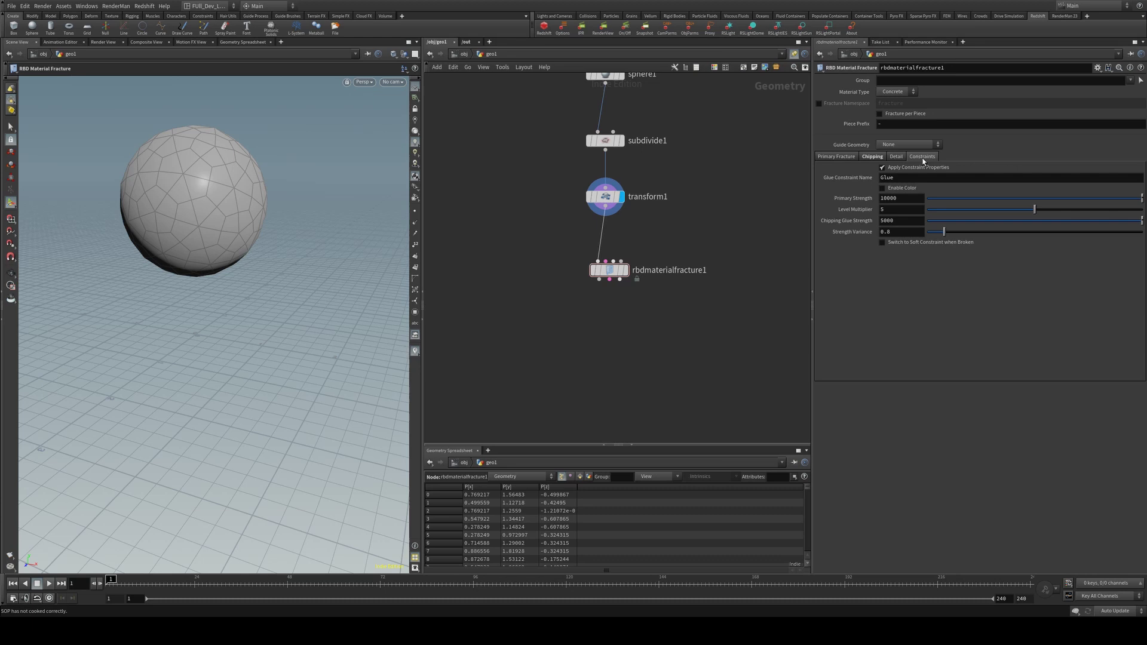
left_click_drag(933, 195, 939, 198)
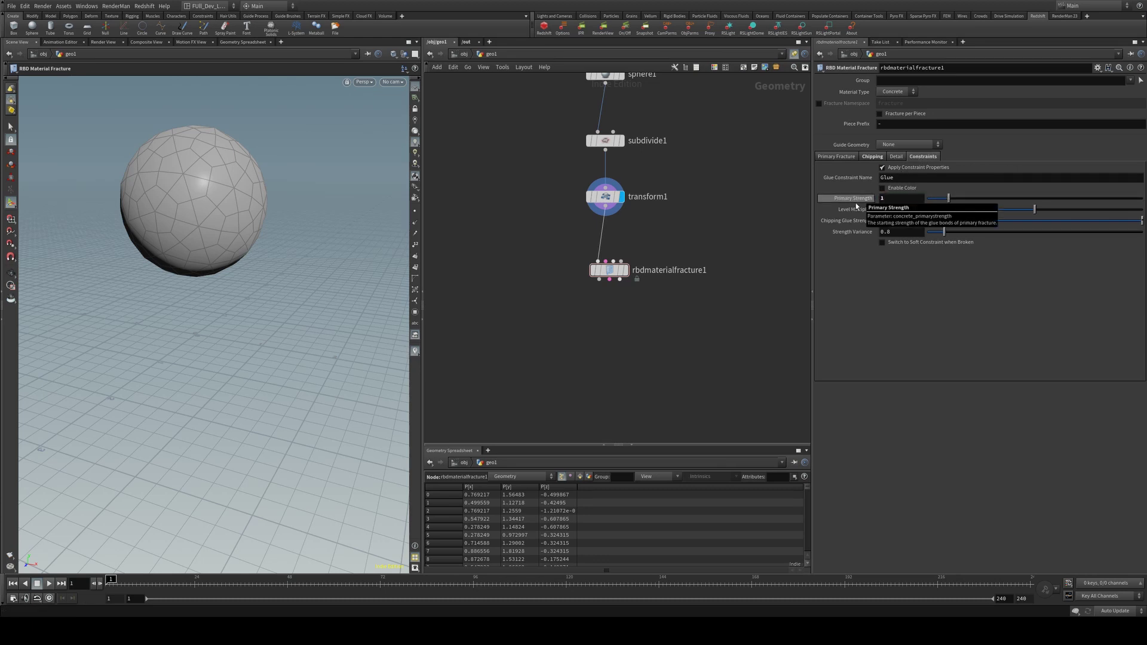
type("1")
key("Return")
key("Tab")
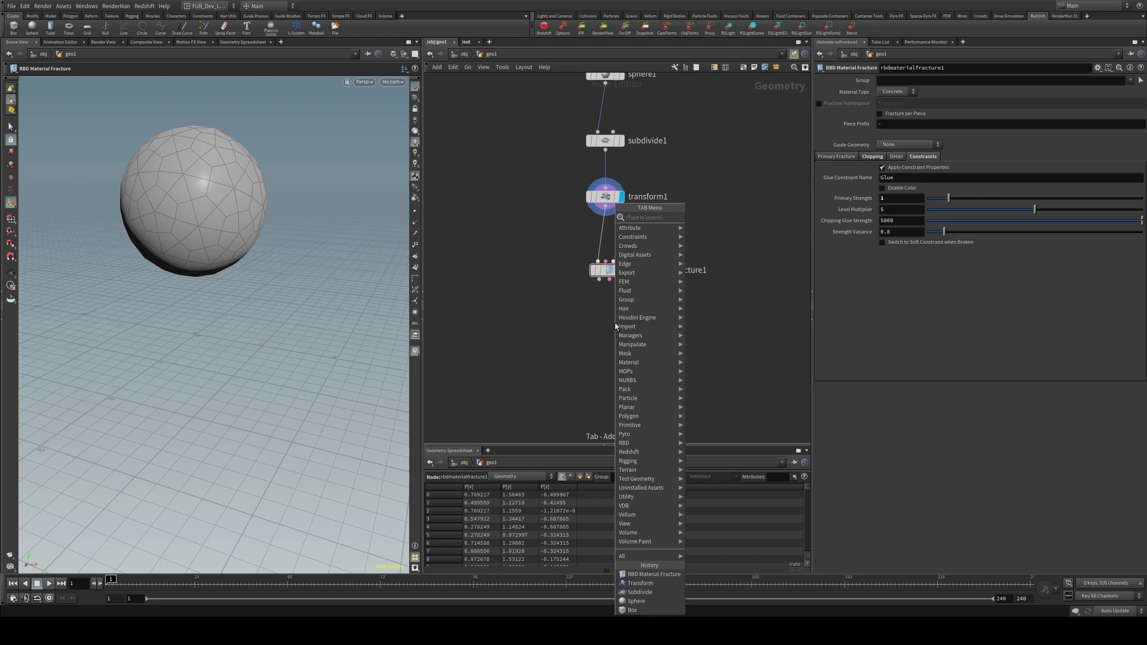
Add rbdbulletsolver1 below the fracture node and feed it the fracture geometry and constraints.
type("rbd")
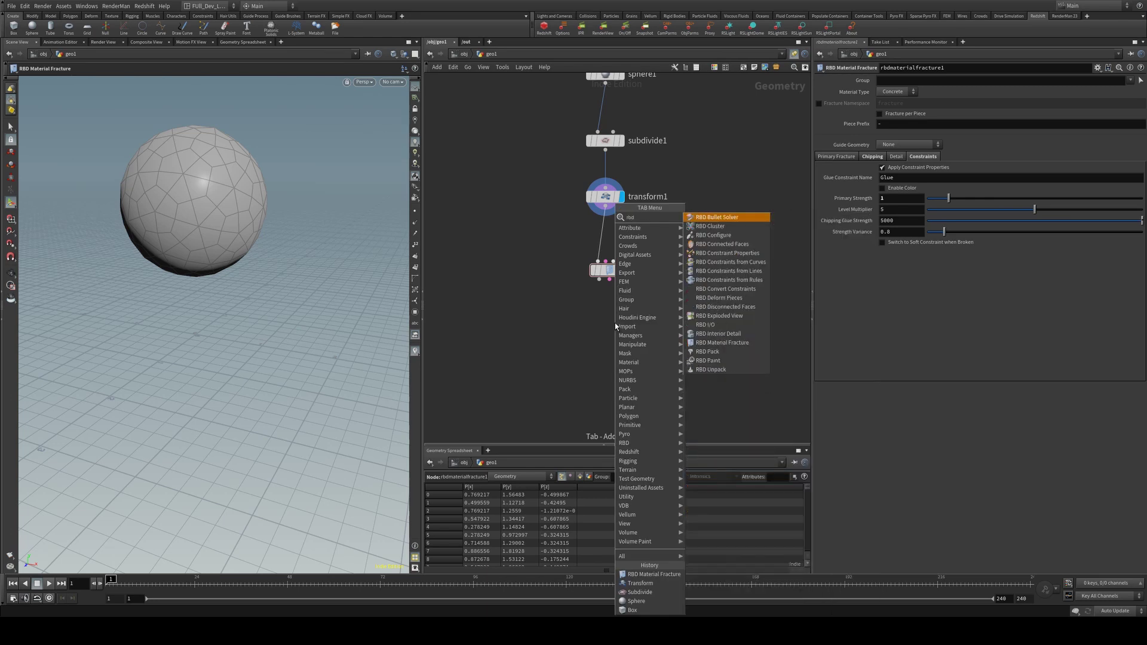
key("Return")
left_click(614, 323)
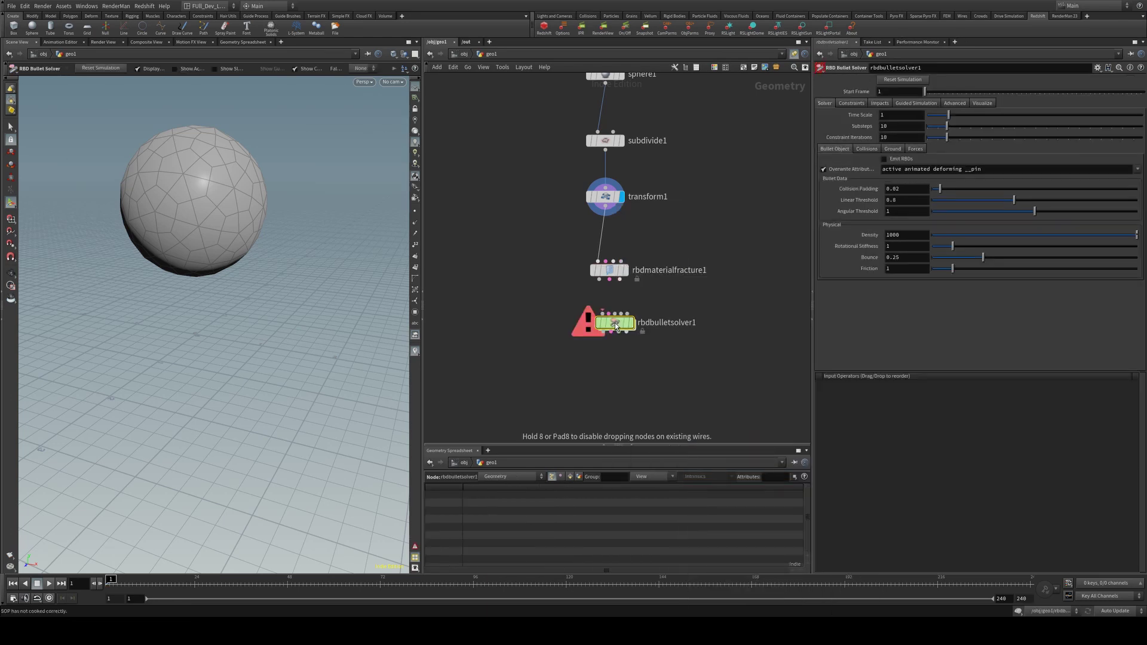
left_click_drag(615, 323, 609, 349)
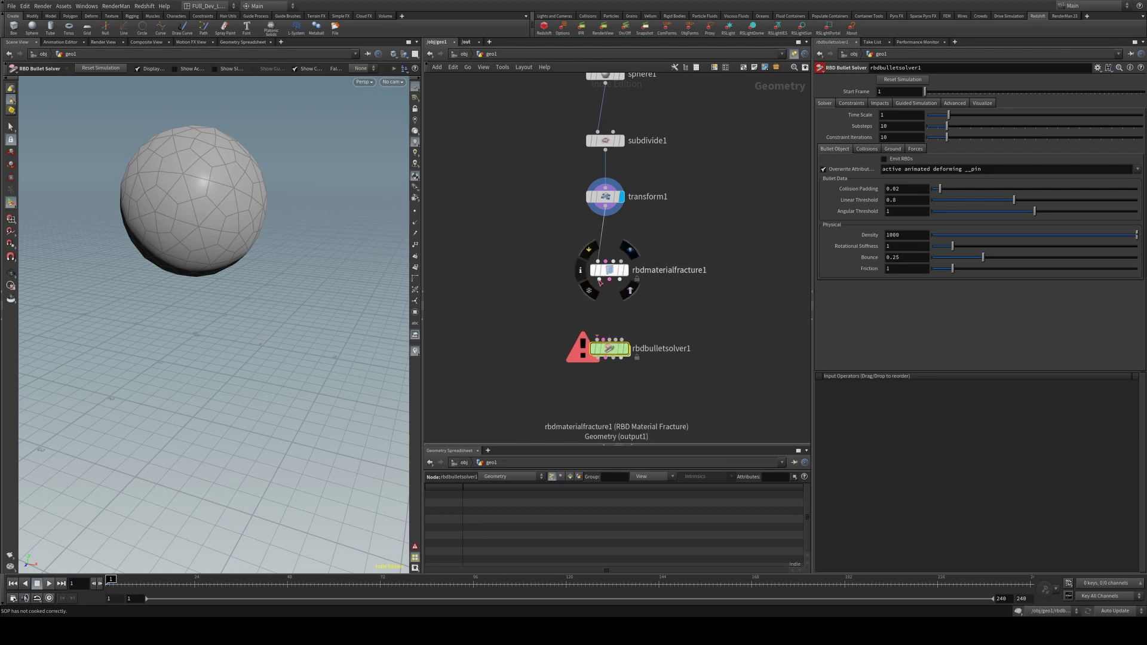
left_click_drag(599, 279, 597, 339)
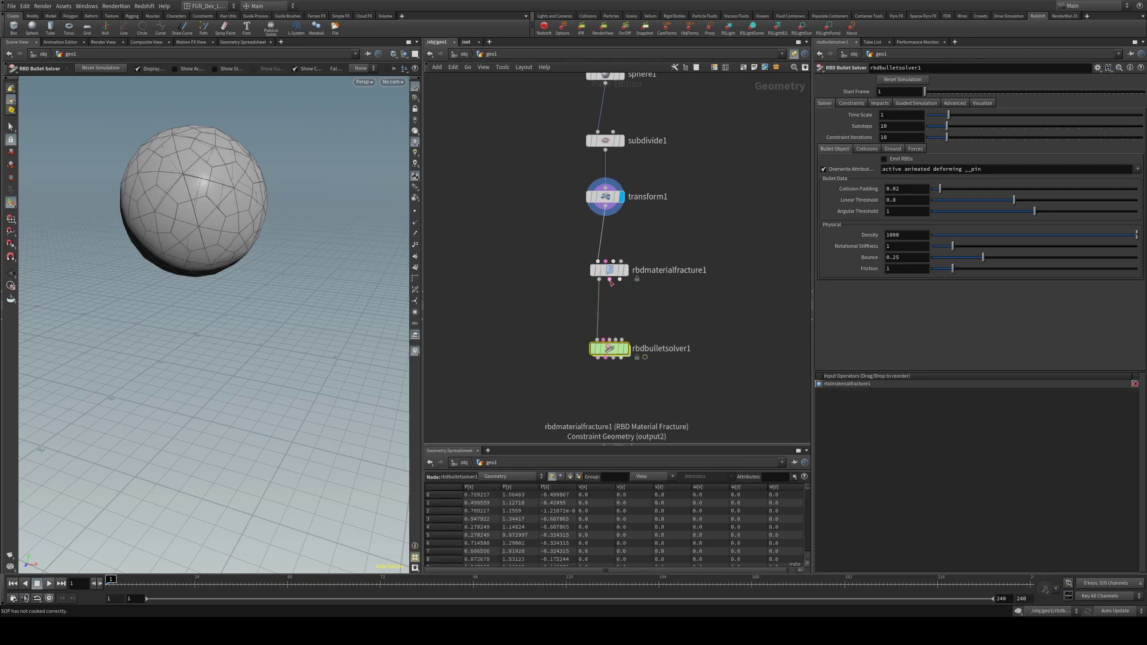
left_click_drag(610, 282, 615, 340)
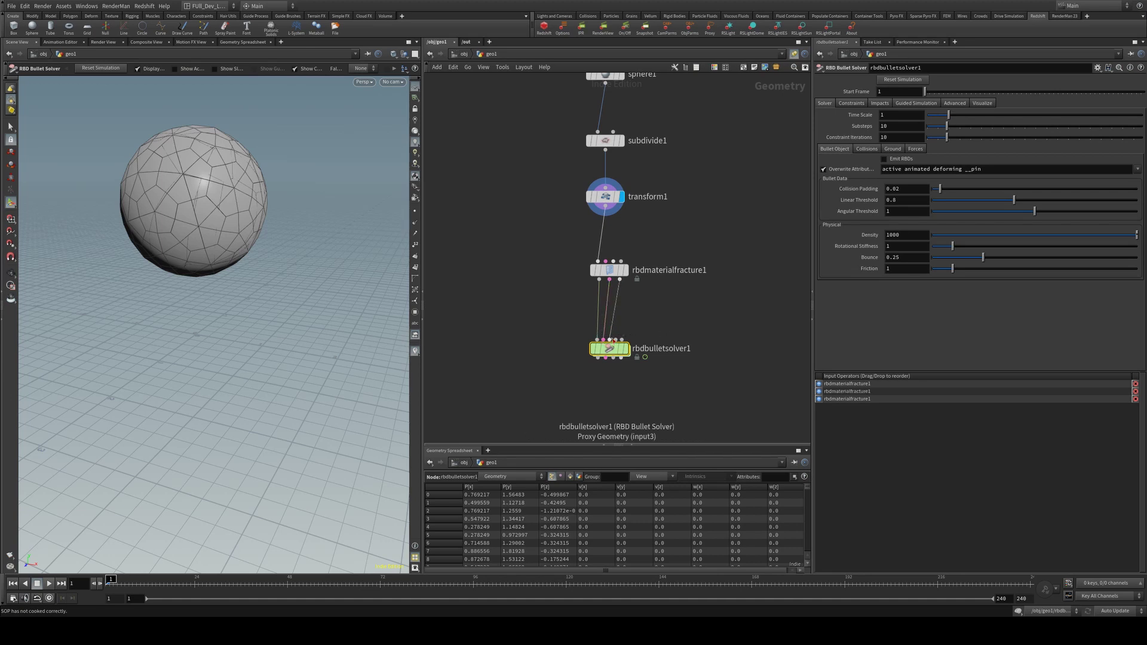
middle_click_drag(601, 407, 598, 326)
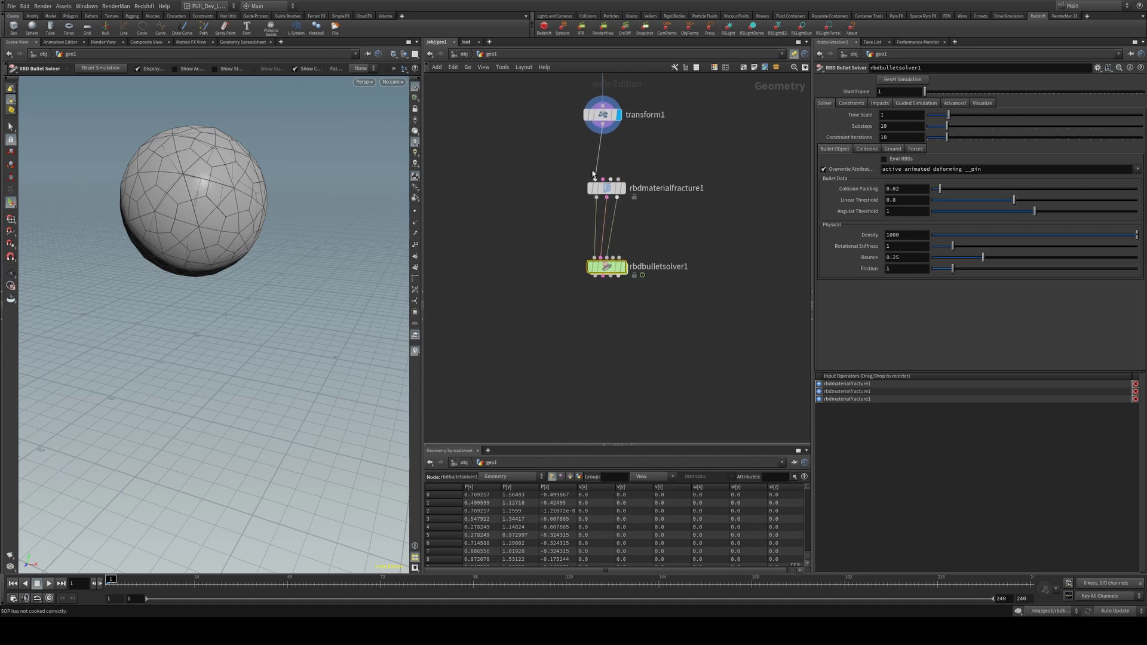
left_click_drag(604, 266, 605, 276)
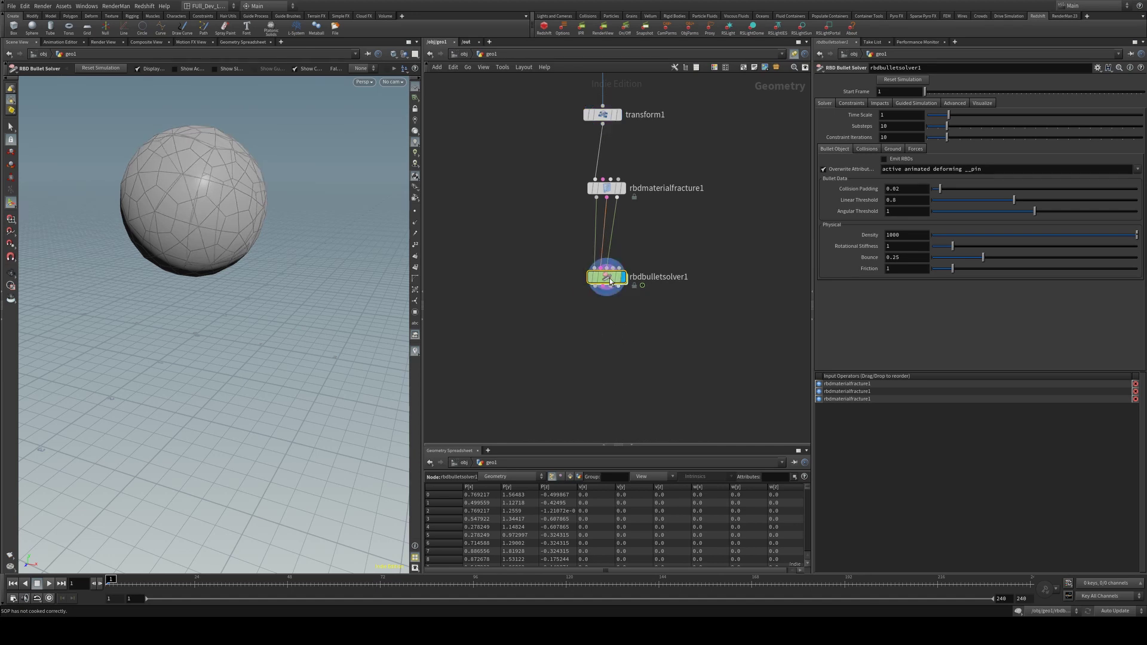
Add a ground plane to rbdbulletsolver1.
left_click(899, 149)
left_click(905, 159)
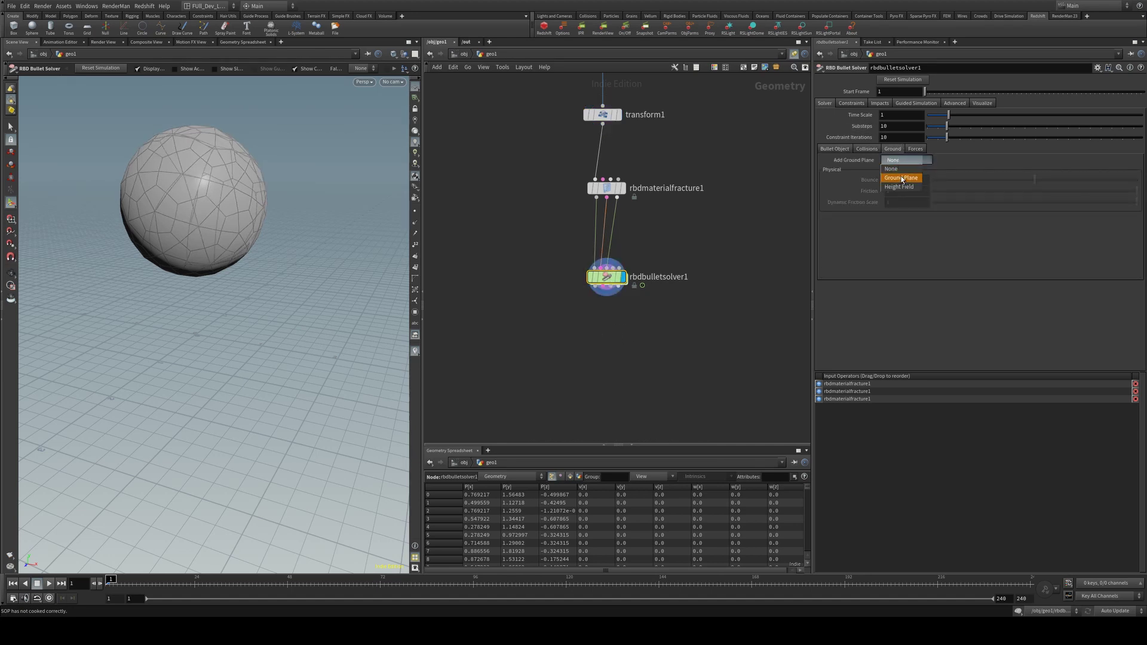
left_click(903, 178)
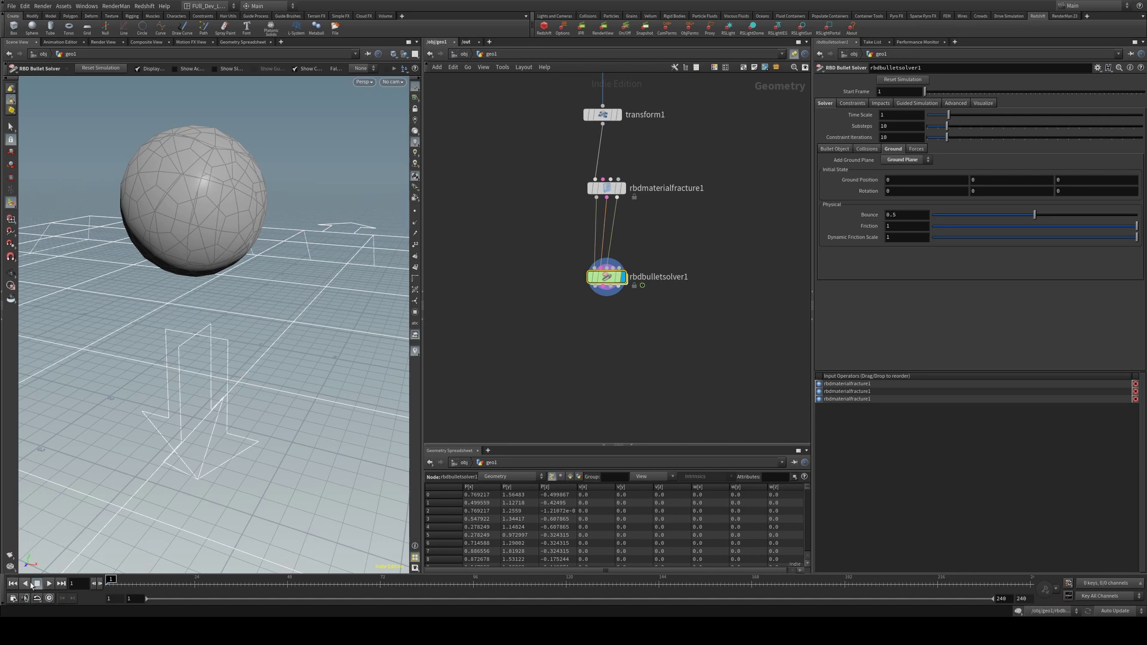
Play the shattering simulation, then view the fracture node's Detail settings (Detail Size 0.05).
left_click(49, 583)
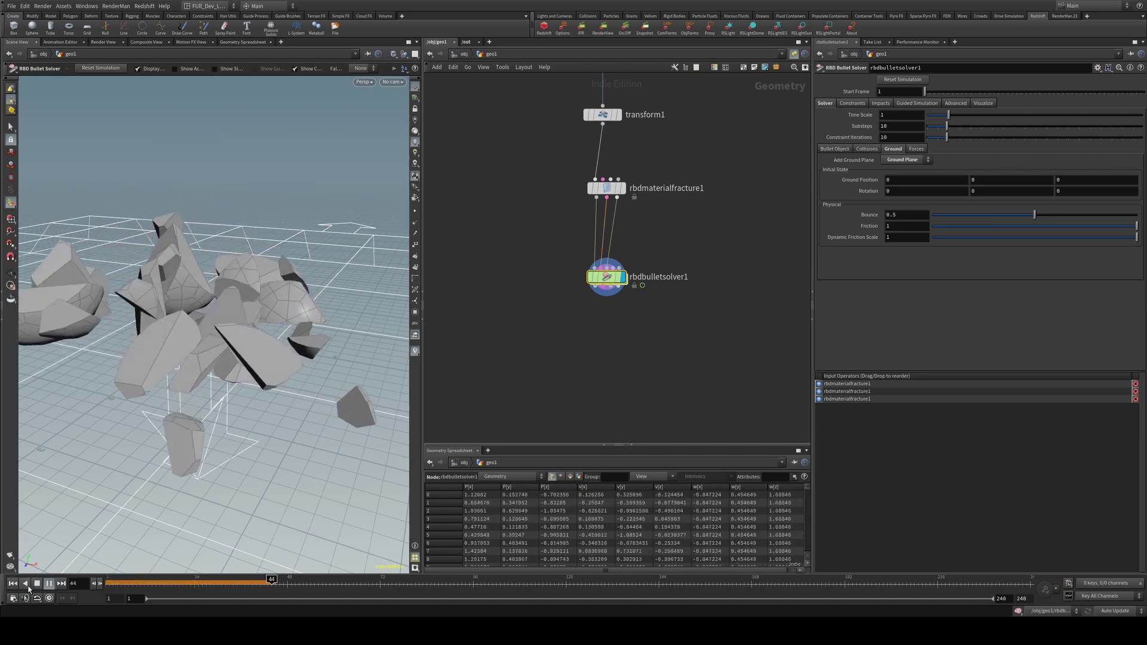
left_click(37, 584)
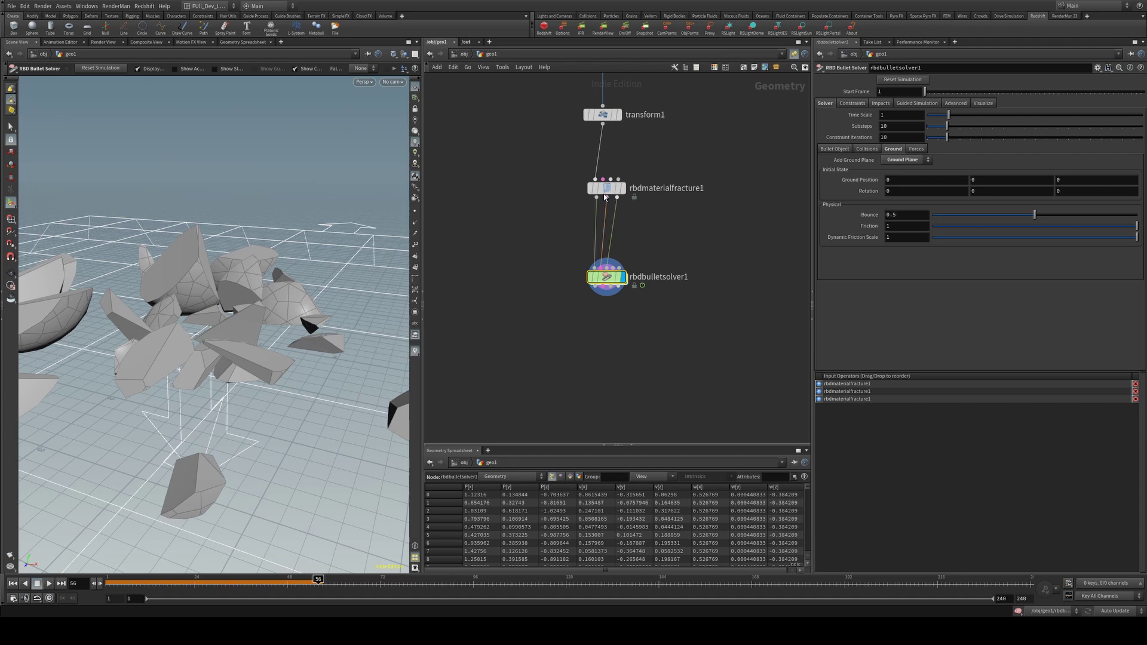
left_click(606, 188)
left_click(899, 157)
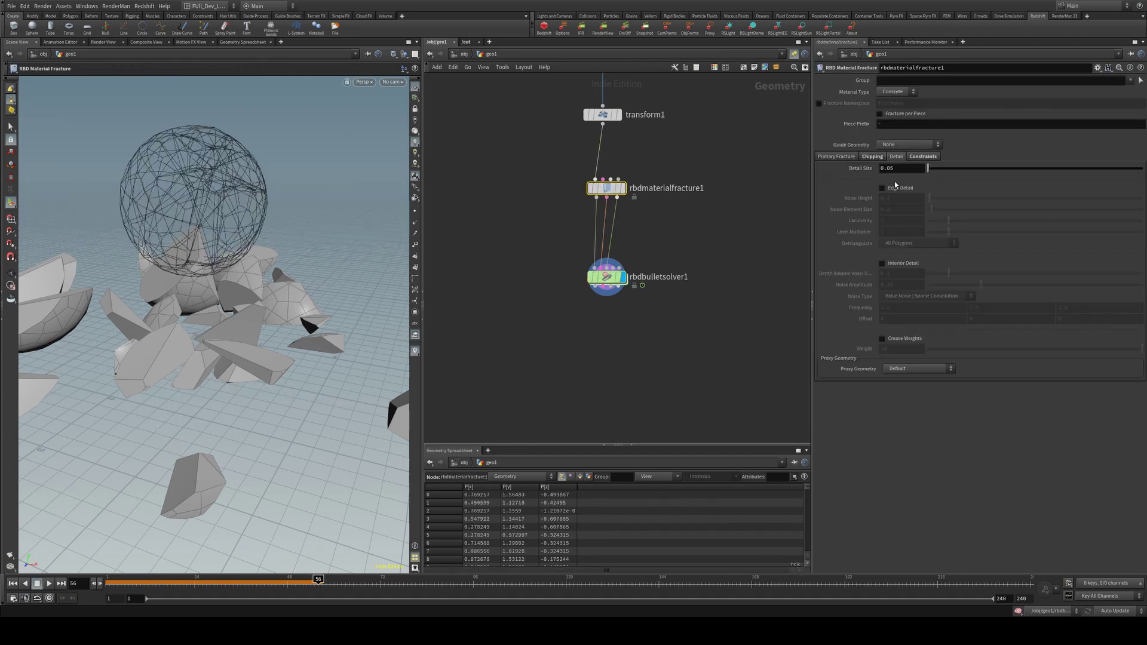
Enable Interior Detail on rbdmaterialfracture1 and orbit around the noisy fractured pieces.
left_click(881, 263)
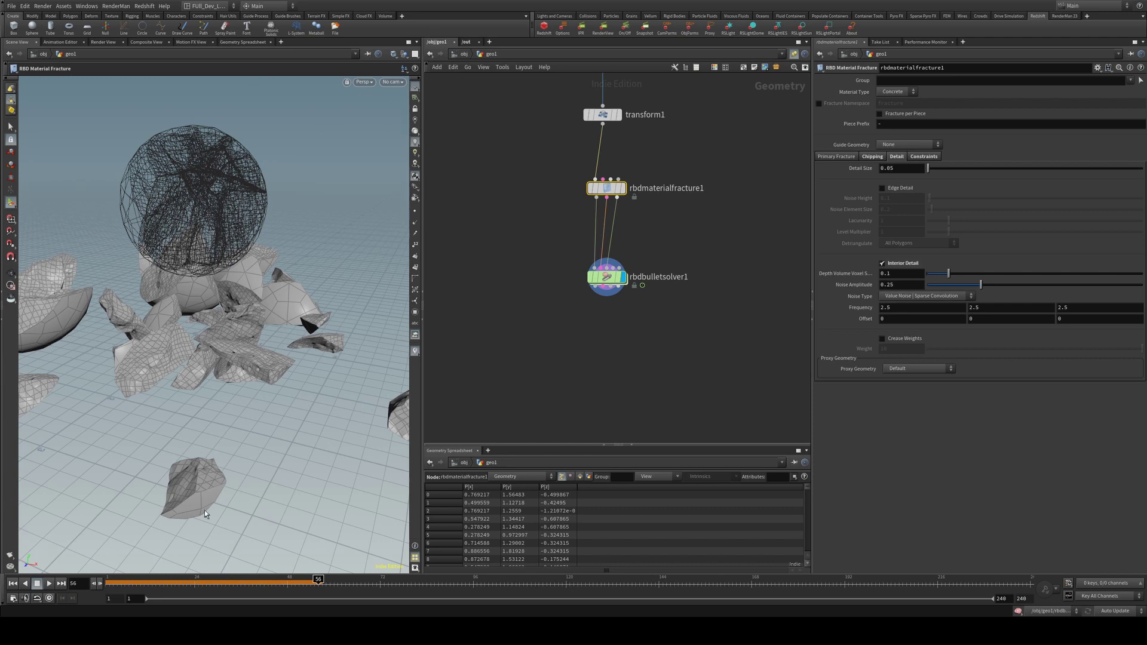
left_click_drag(295, 210, 270, 269)
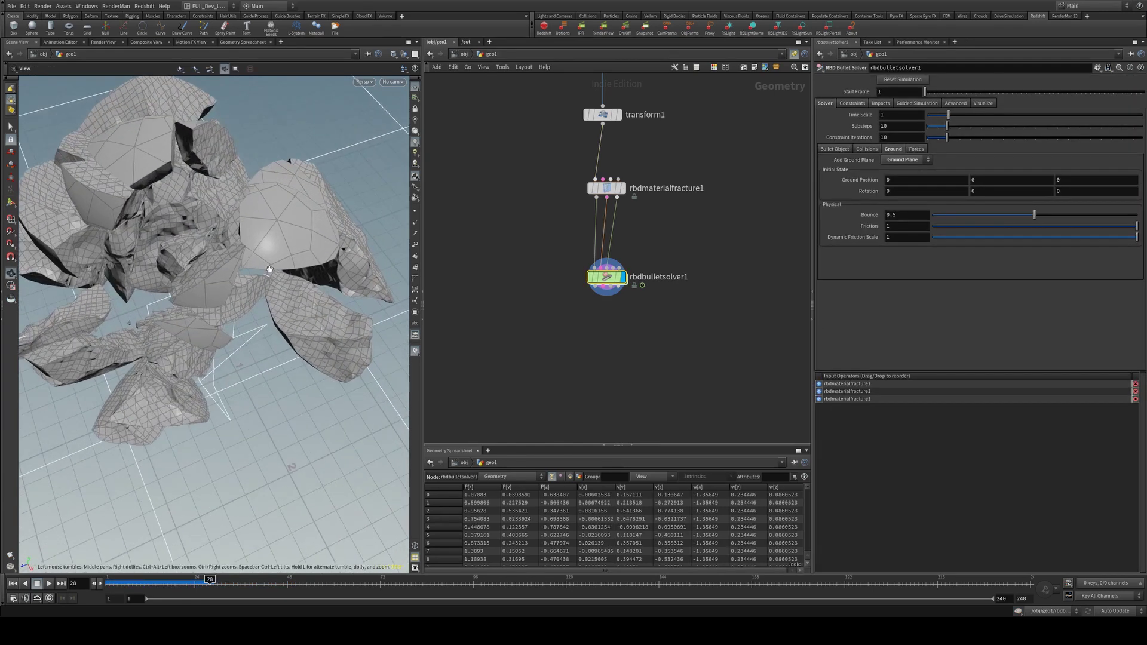
middle_click_drag(270, 269, 243, 204)
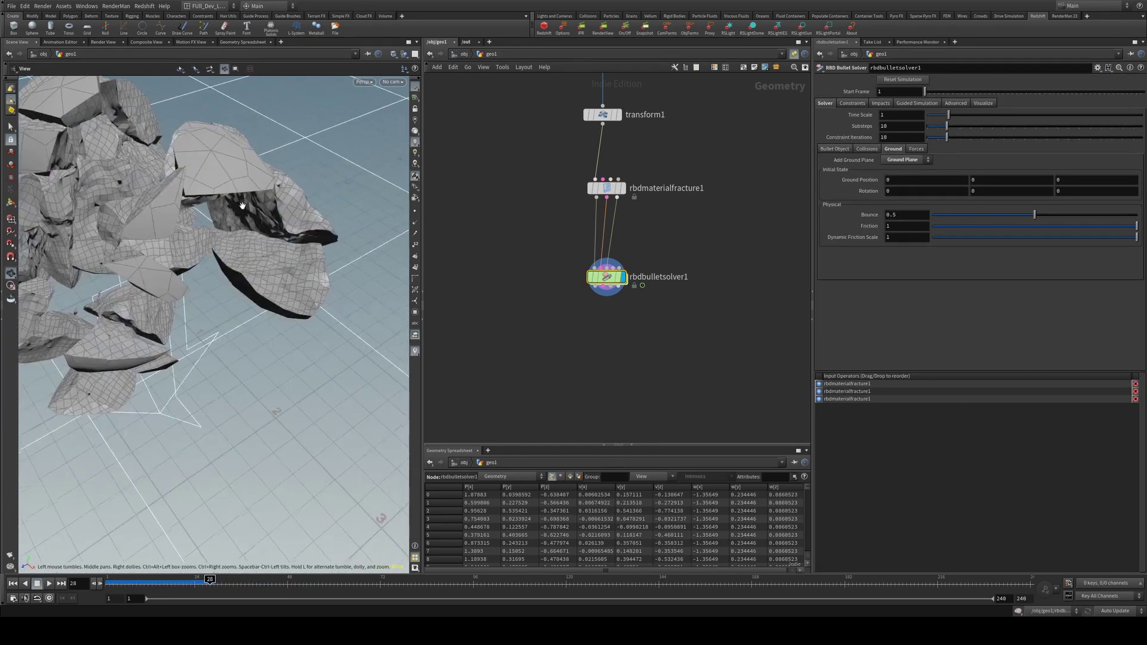
right_click_drag(243, 205, 281, 307)
mouse_move(281, 307)
left_mouse_down()
mouse_move(281, 292)
mouse_move(276, 301)
left_mouse_up()
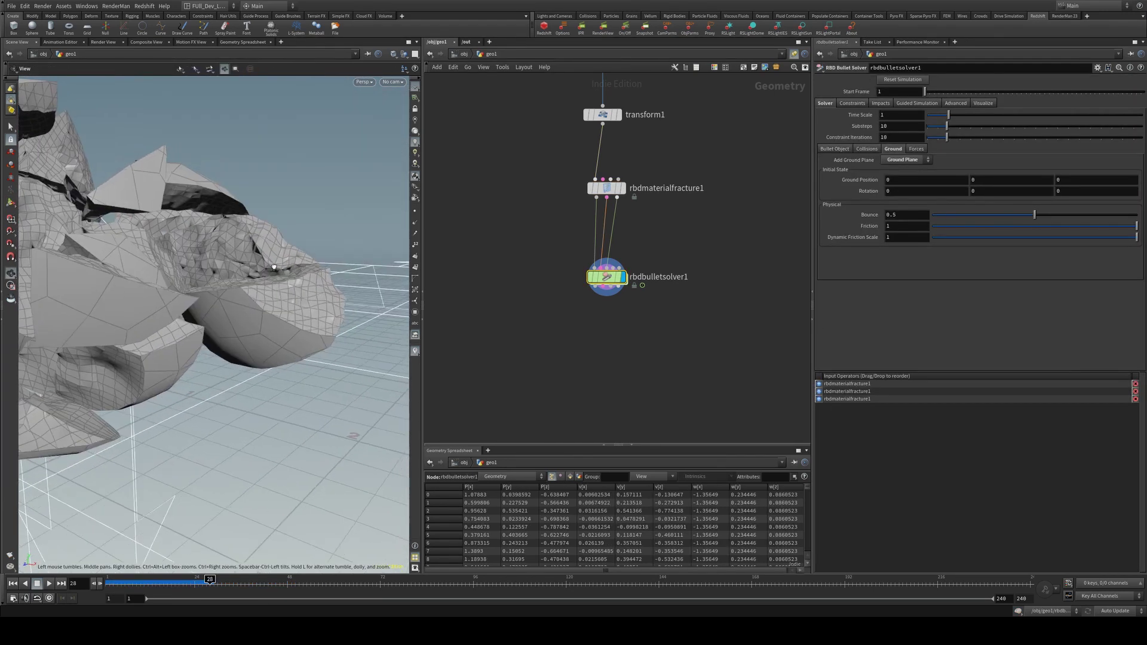
right_click_drag(276, 301, 215, 272)
left_click_drag(215, 273, 234, 265)
middle_click_drag(234, 264, 314, 235)
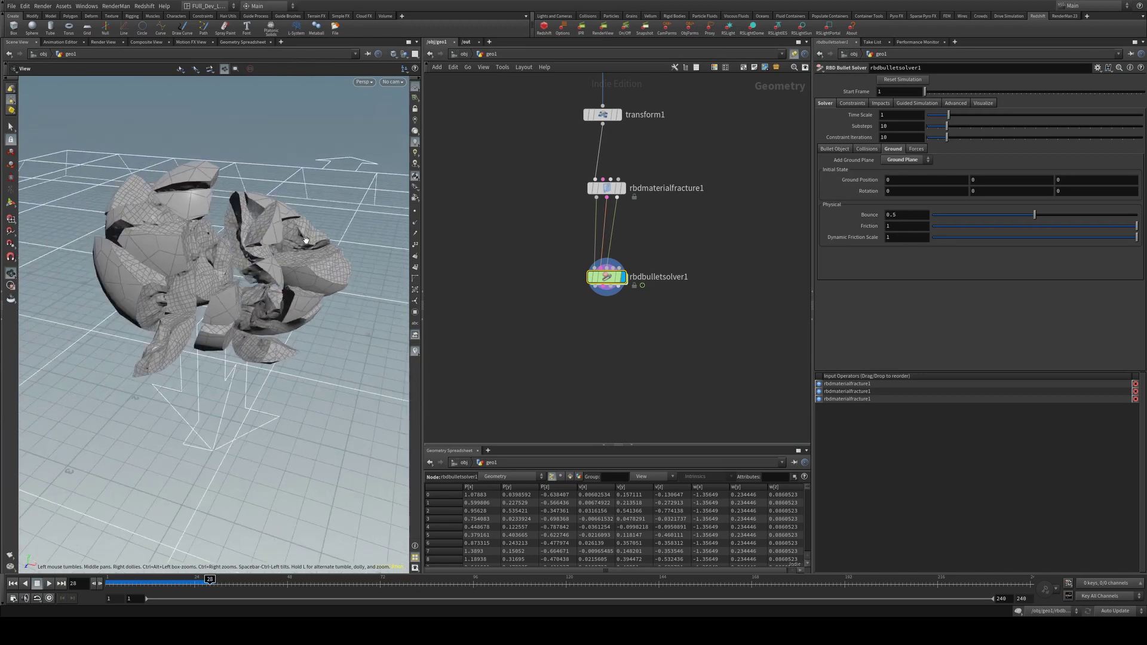
right_click_drag(313, 235, 271, 222)
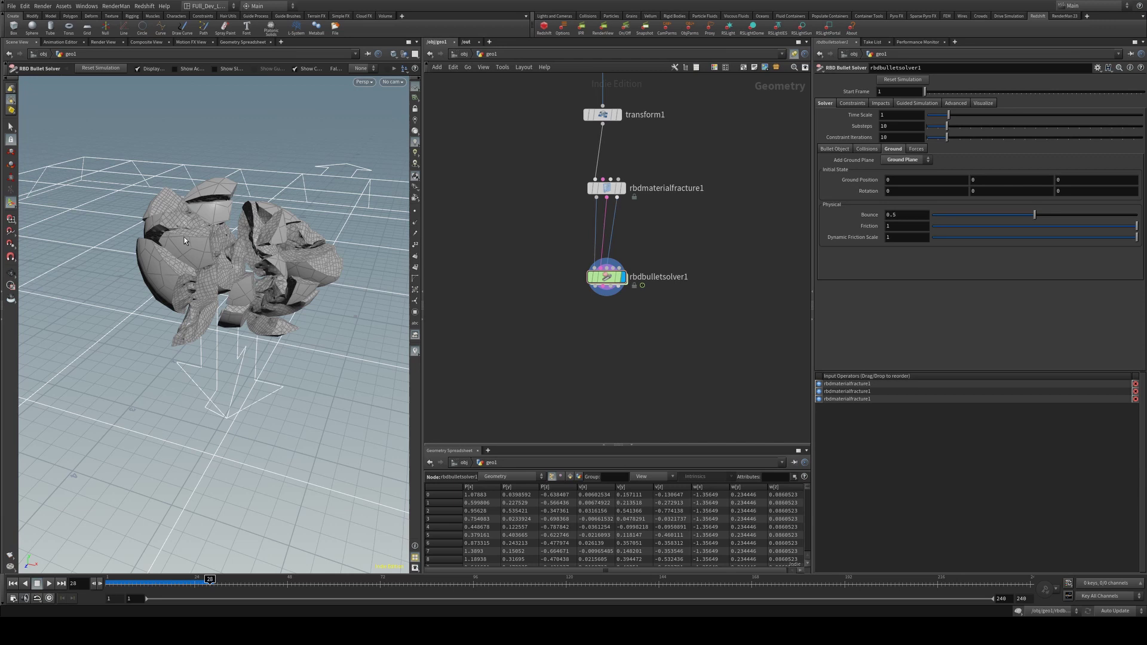
Add a color1 node below the bullet solver, wire it in and display it.
middle_click(607, 278)
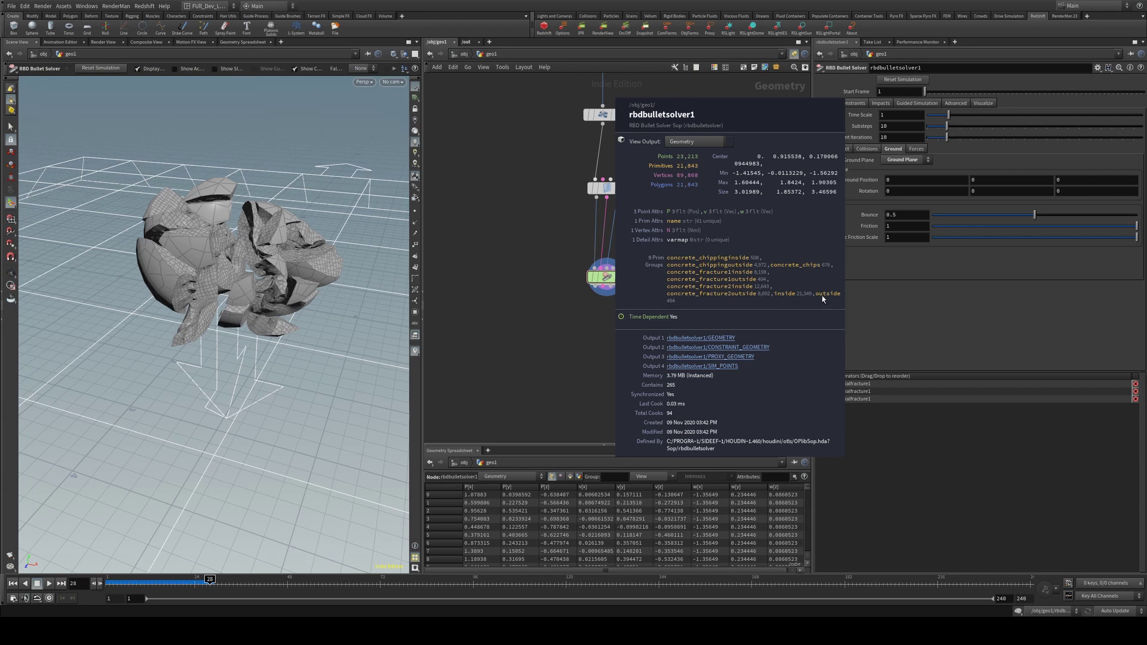
key("Tab")
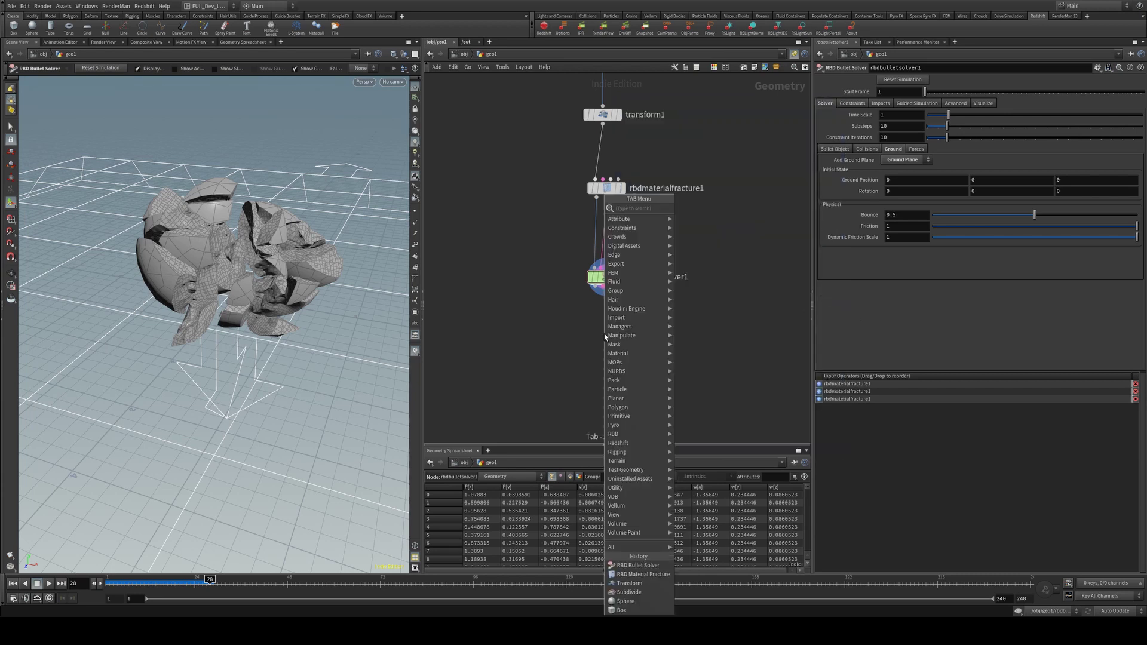
type("color")
key("Return")
left_click(603, 333)
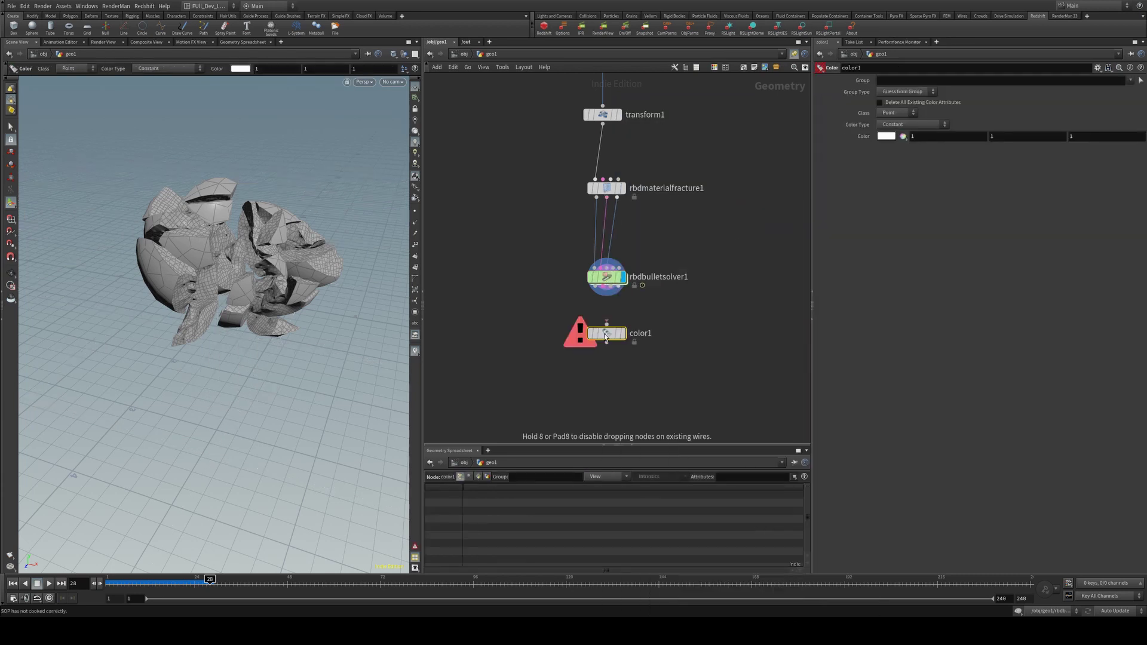
left_click_drag(595, 286, 607, 324)
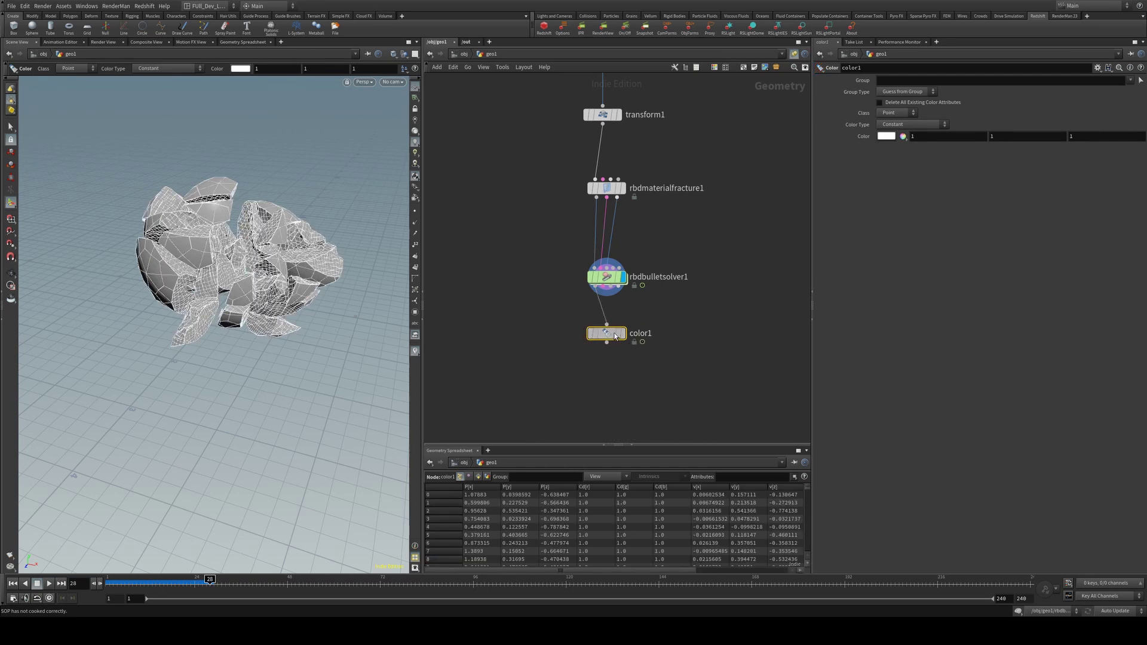
left_click(627, 314)
Set color1 to group 'outside', Group Type Vertices, Class Vertex, keeping white (1, 1, 1).
left_click(924, 79)
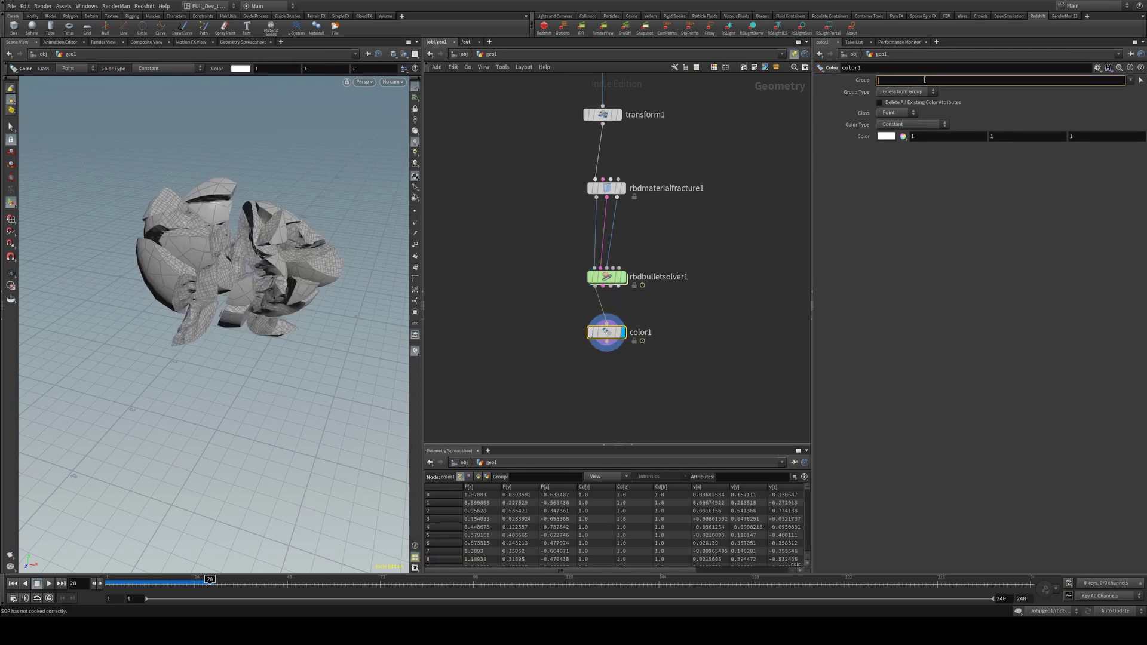
type("outside")
key("Return")
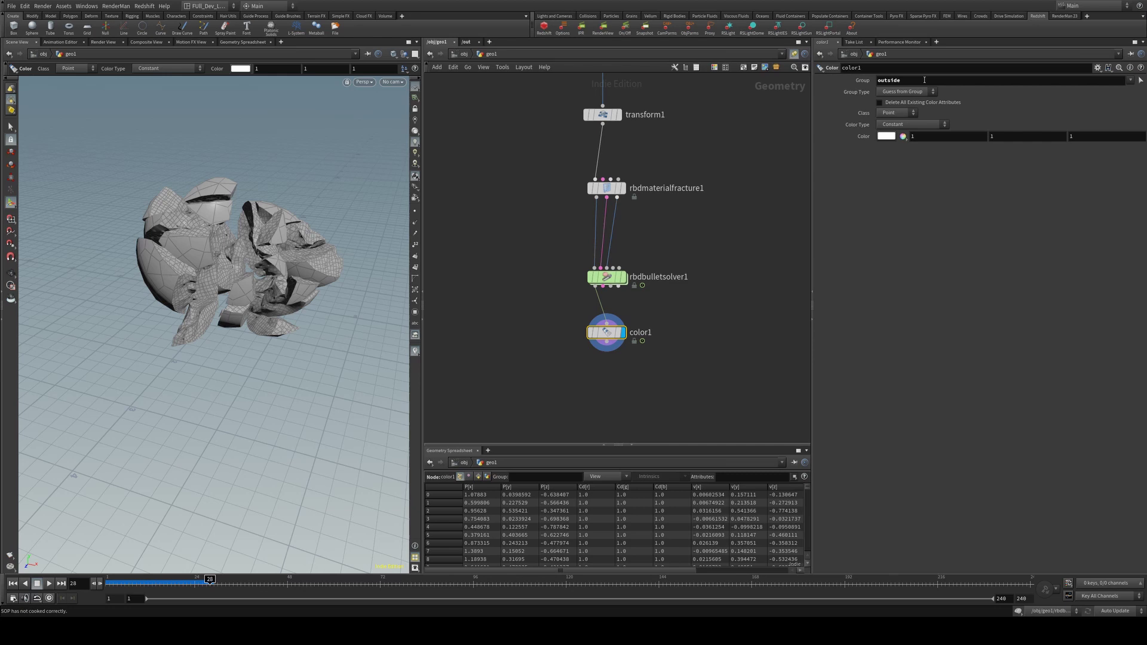
left_click(930, 91)
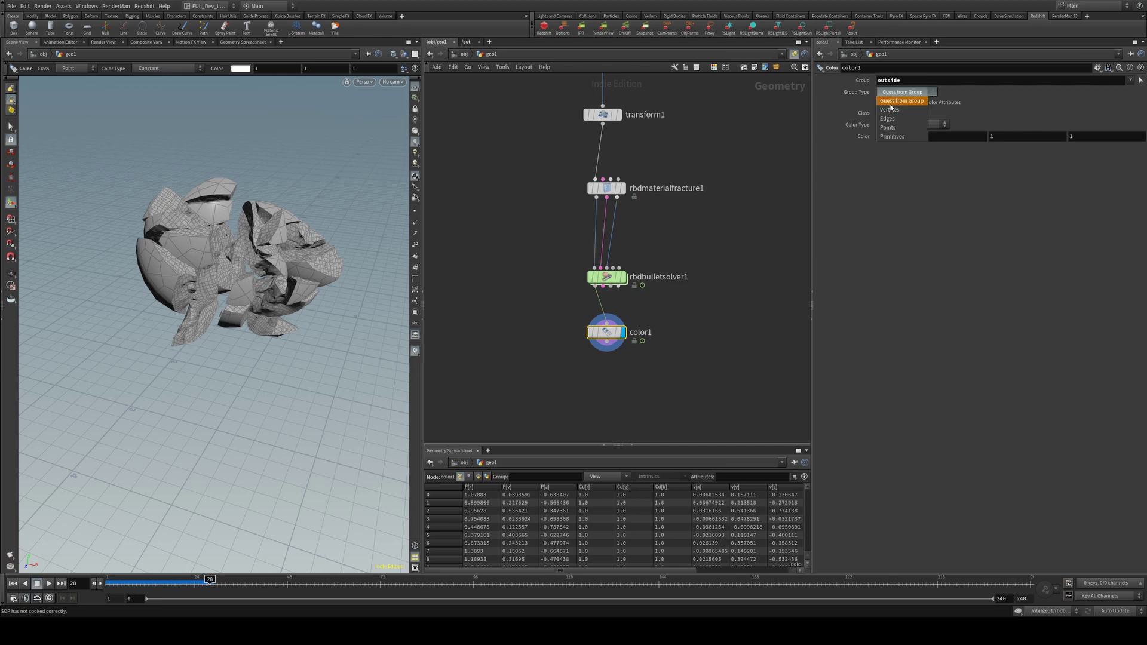
left_click(889, 109)
left_click(892, 113)
left_click(888, 148)
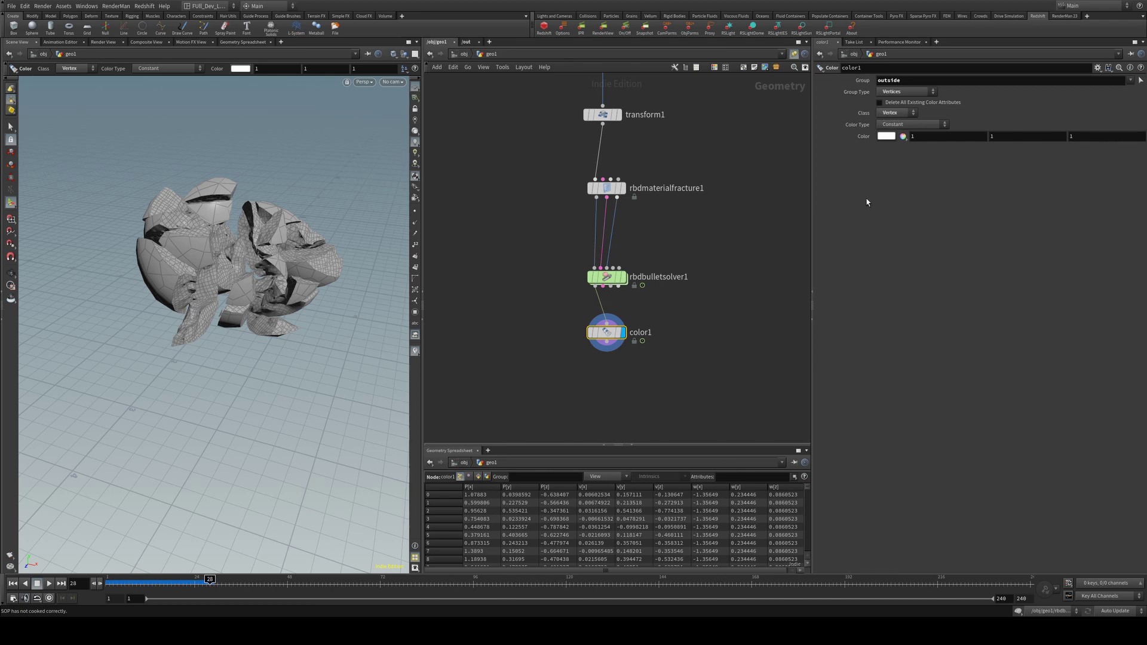
middle_click_drag(599, 400, 622, 343)
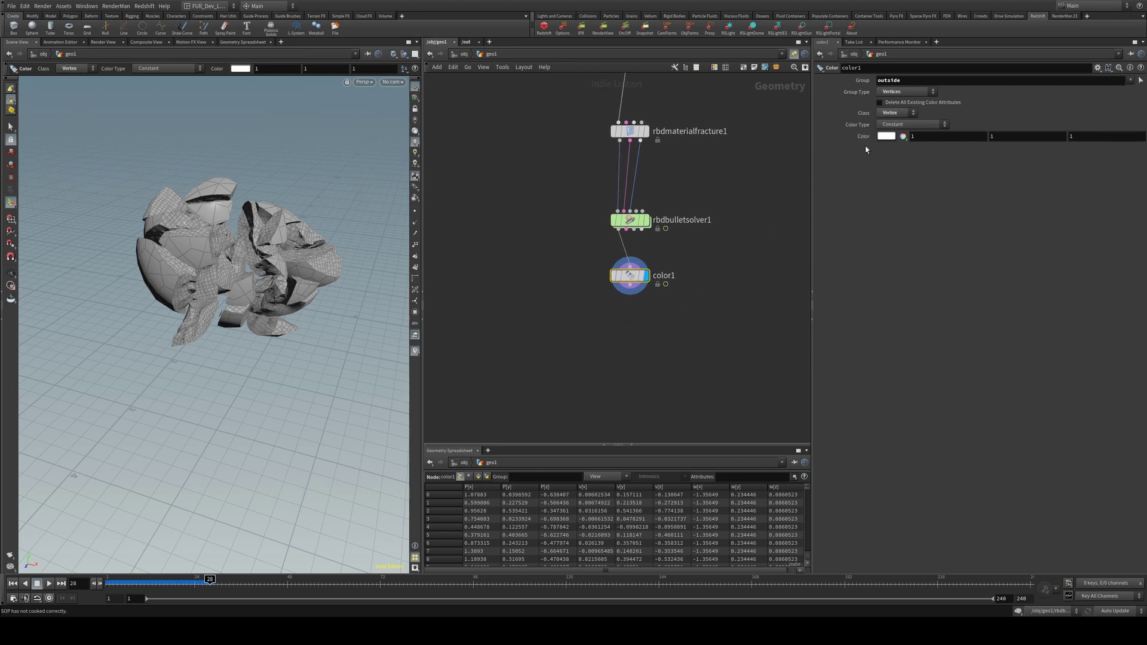
Add a second Color node, color2, below color1.
key("Tab")
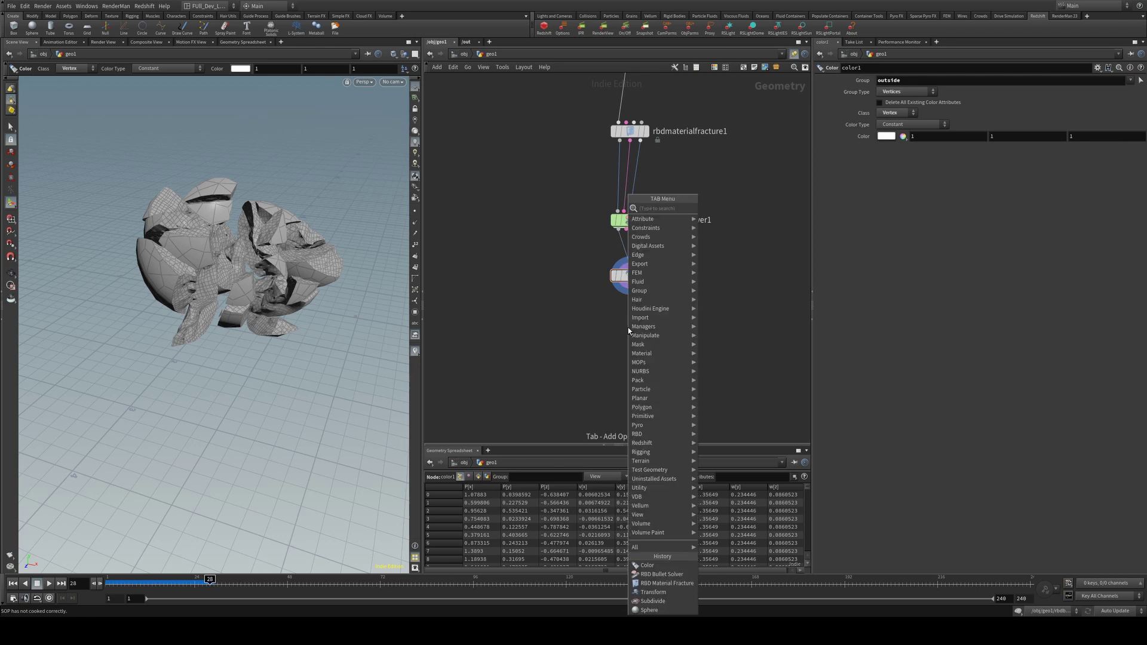
type("col")
key("Return")
left_click(628, 328)
left_click(646, 326)
Set color2 to group 'inside', Class Vertex, colour black (0, 0, 0), and inspect the interiors.
left_click(882, 81)
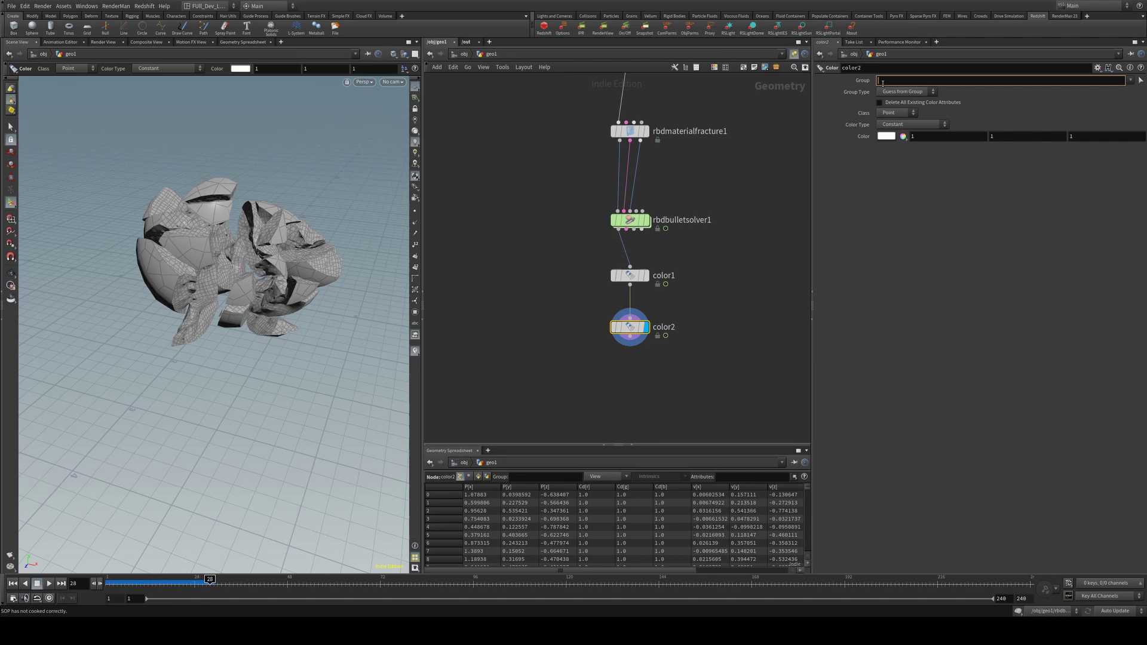
type("inside")
key("Return")
left_click(896, 113)
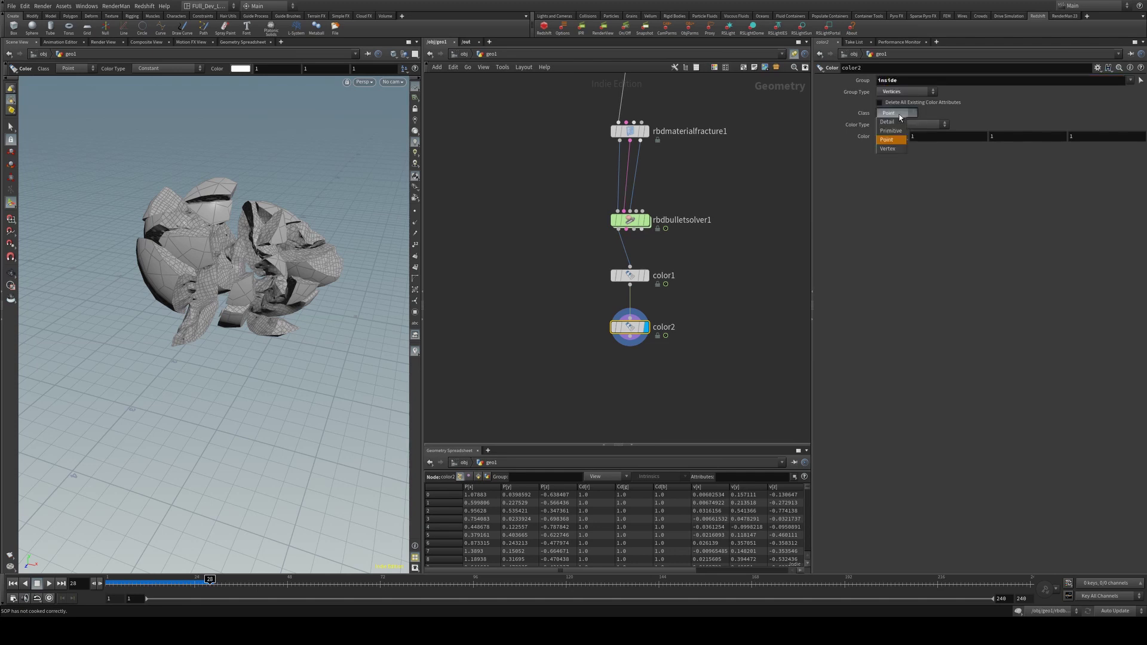
left_click(888, 149)
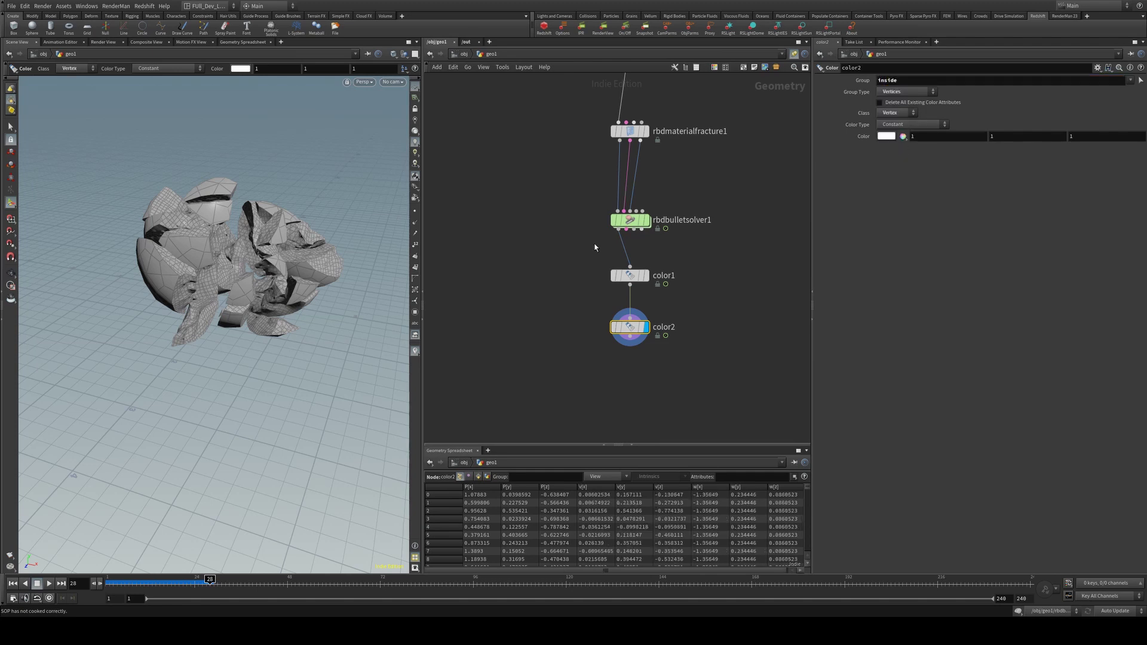
left_click(894, 136)
left_click(859, 118)
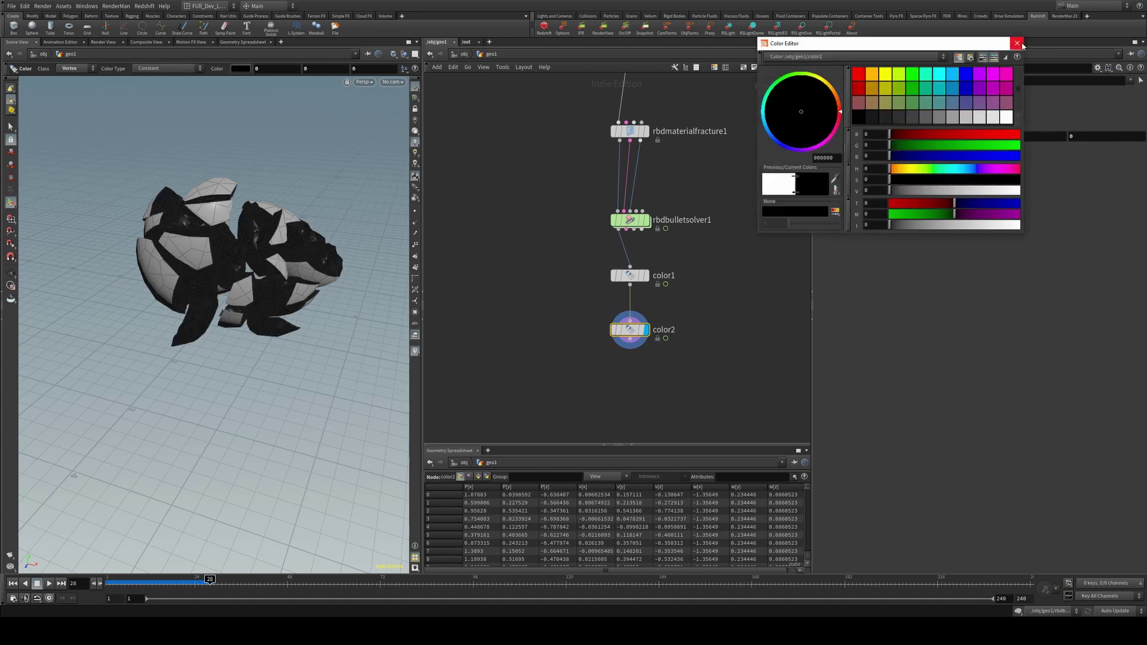
left_click(1017, 44)
left_click_drag(304, 179, 329, 197, "alt")
right_click_drag(328, 197, 369, 194, "alt")
left_click_drag(369, 194, 320, 284)
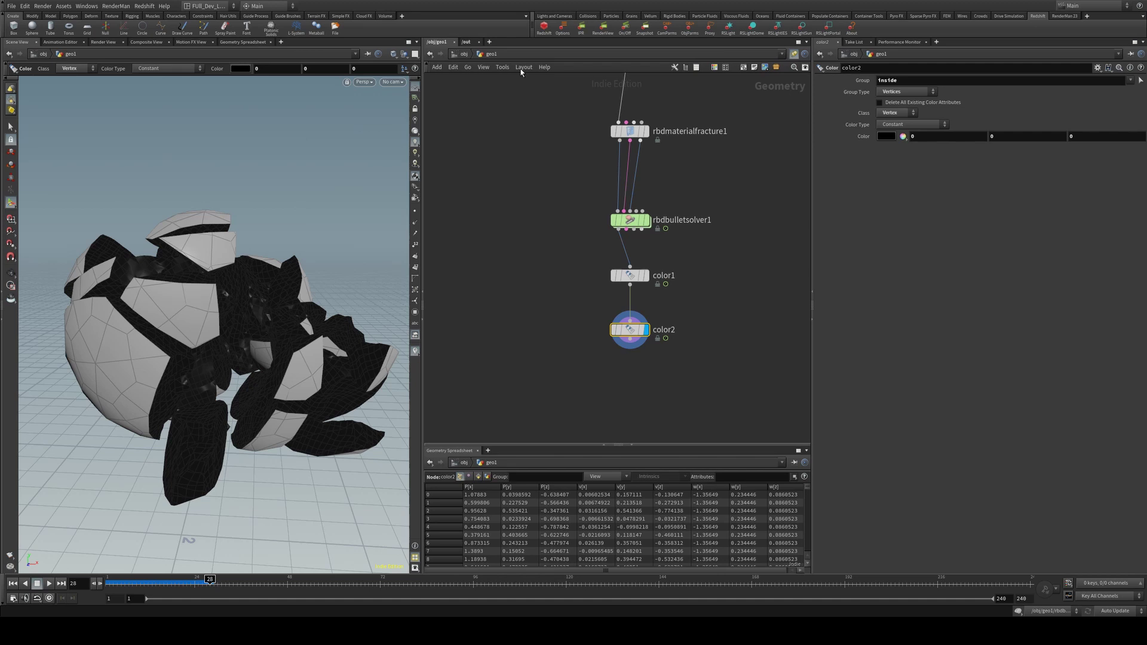
Add a Redshift IPR output, camera cam1 and dome light rslightdome1 from the shelf.
left_click(542, 28)
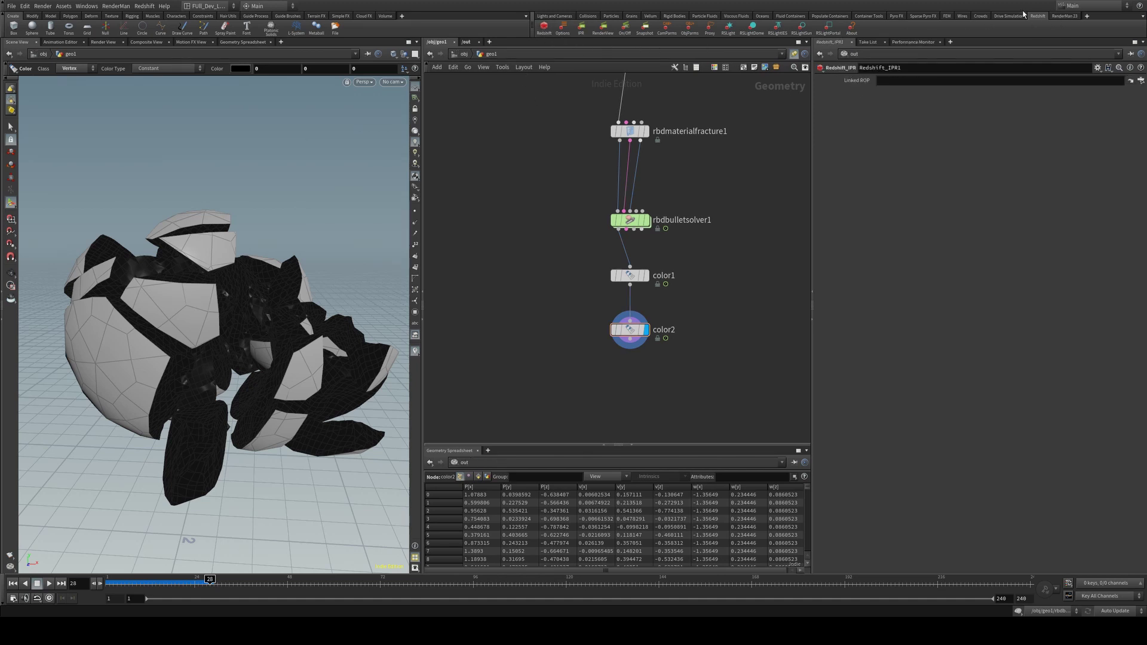
left_click(559, 16)
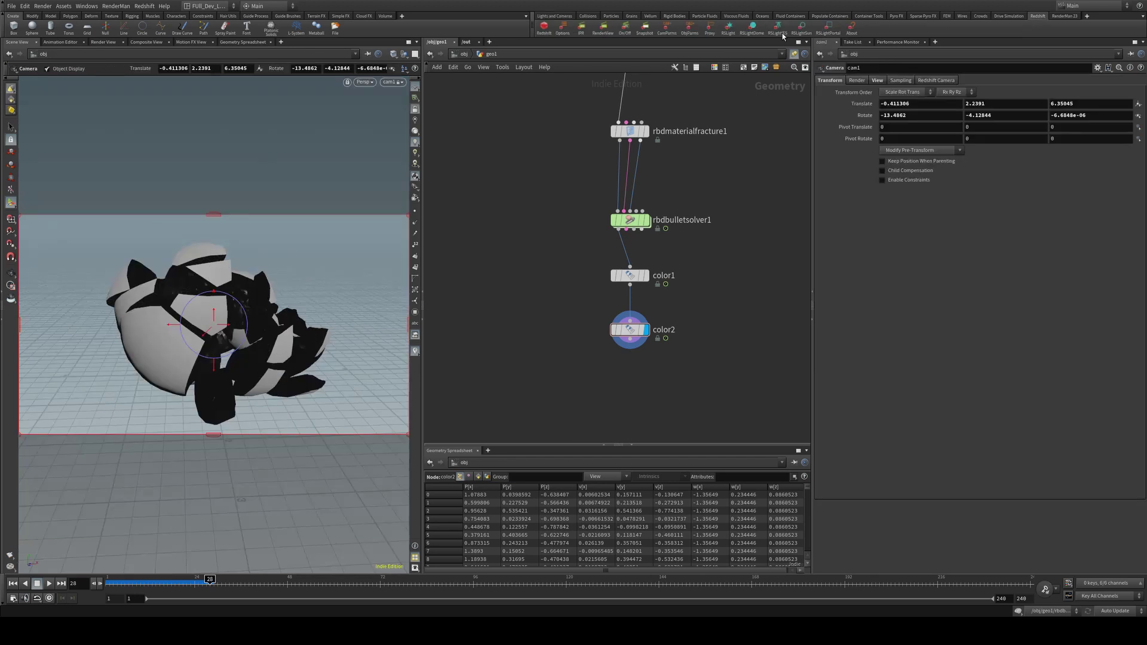
left_click(752, 26)
Create a Material Network matnet1 and dive inside it.
key("Tab")
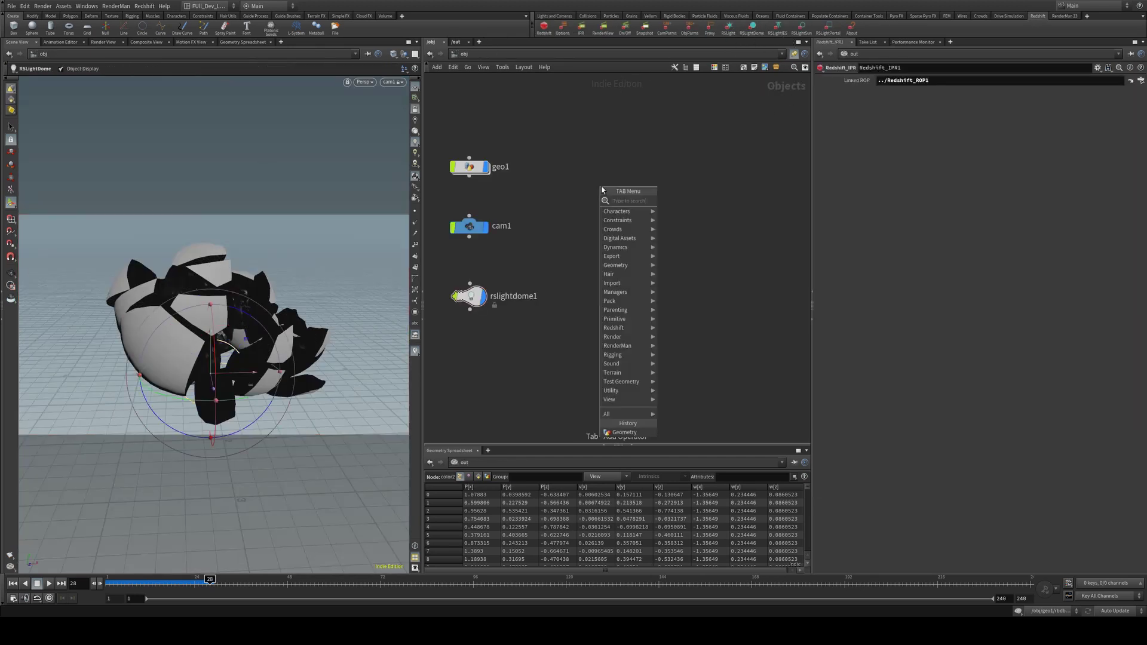
type("mat")
key("Return")
left_click(602, 191)
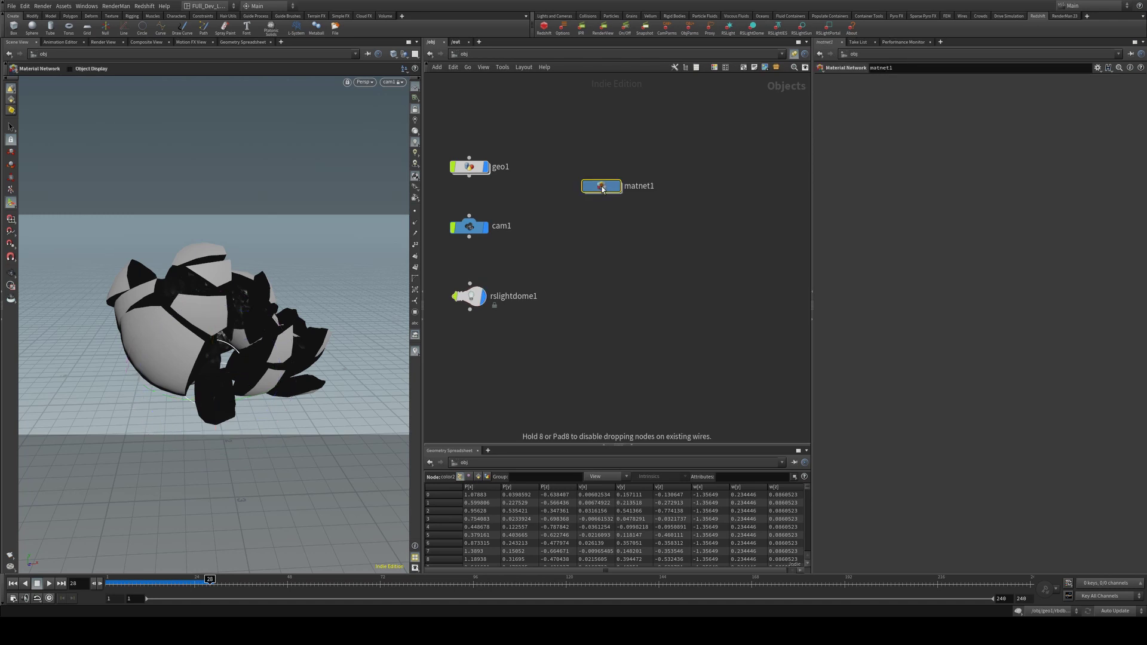
double_click(601, 191)
Add an RS Material Builder redshift_vopnet1 and enter it.
key("Tab")
type("rs mat")
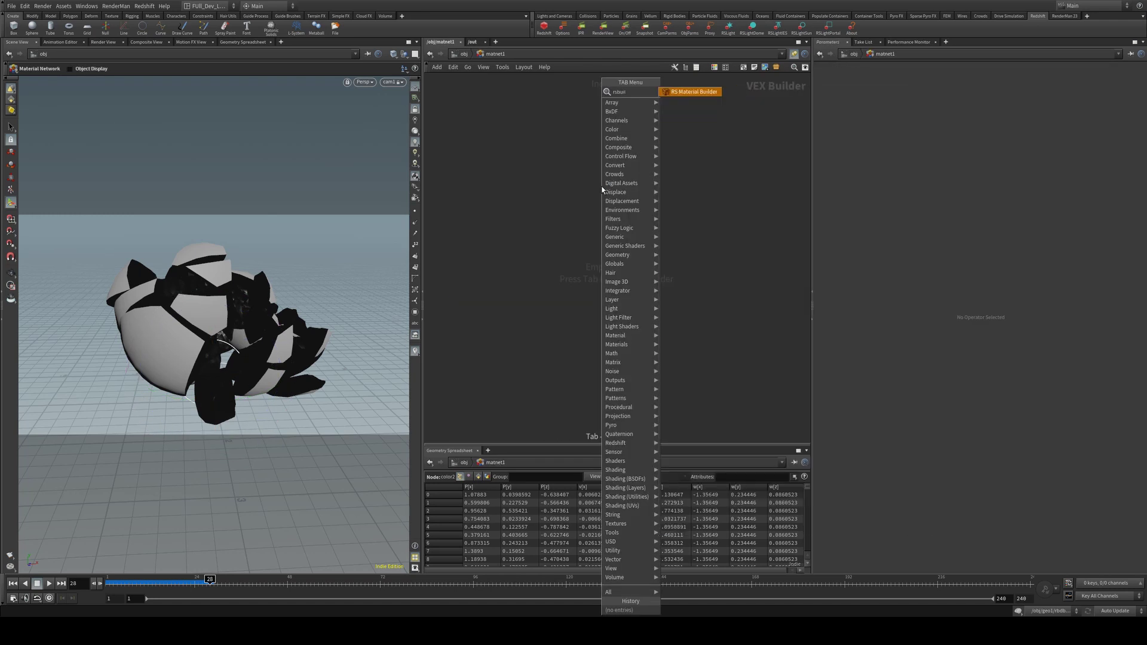
key("Return")
left_click(602, 190)
left_click(601, 190)
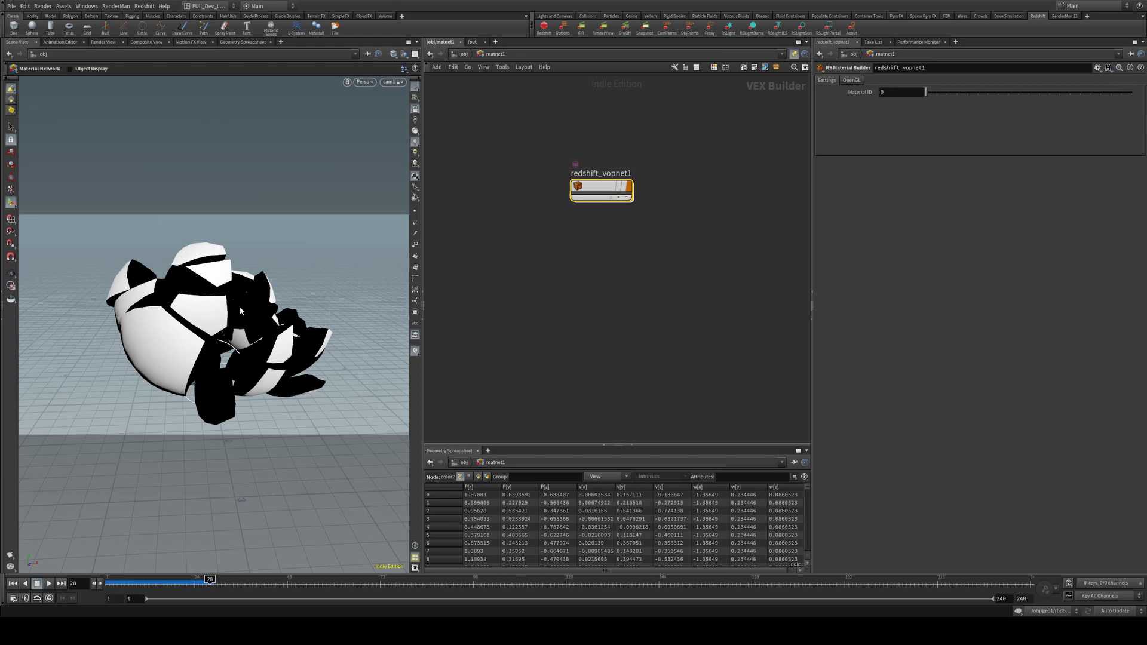
double_click(603, 189)
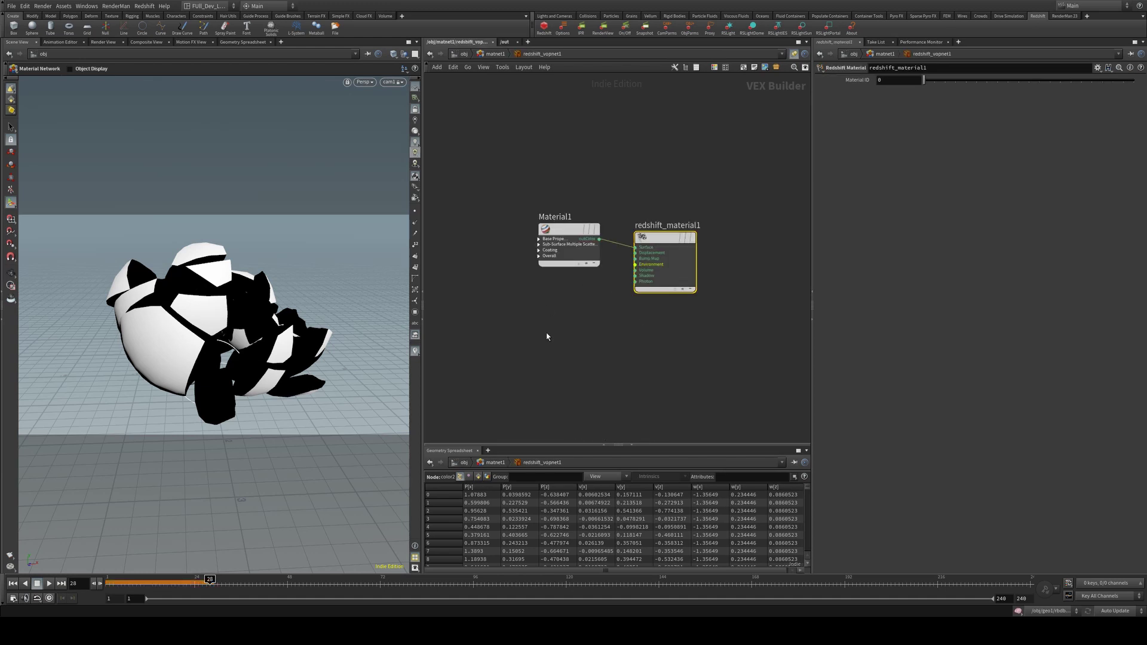
Add a MaterialBlender1 node and connect Material1 as its base colour.
left_click_drag(567, 225, 508, 214)
key("Tab")
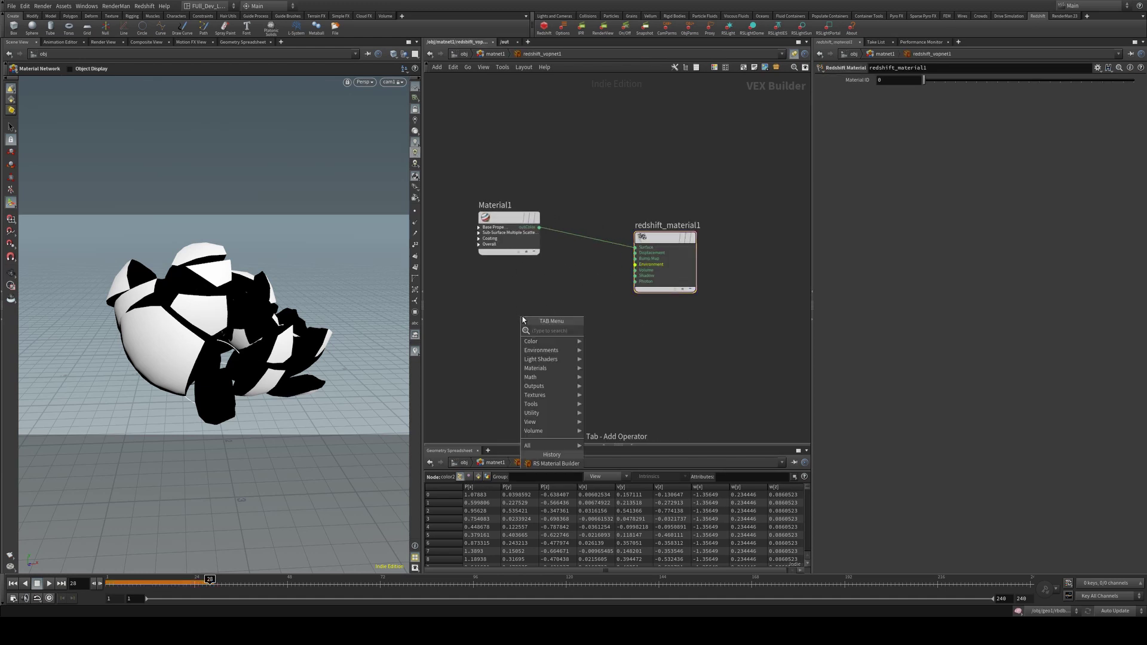
type("blen")
key("Down")
key("Down")
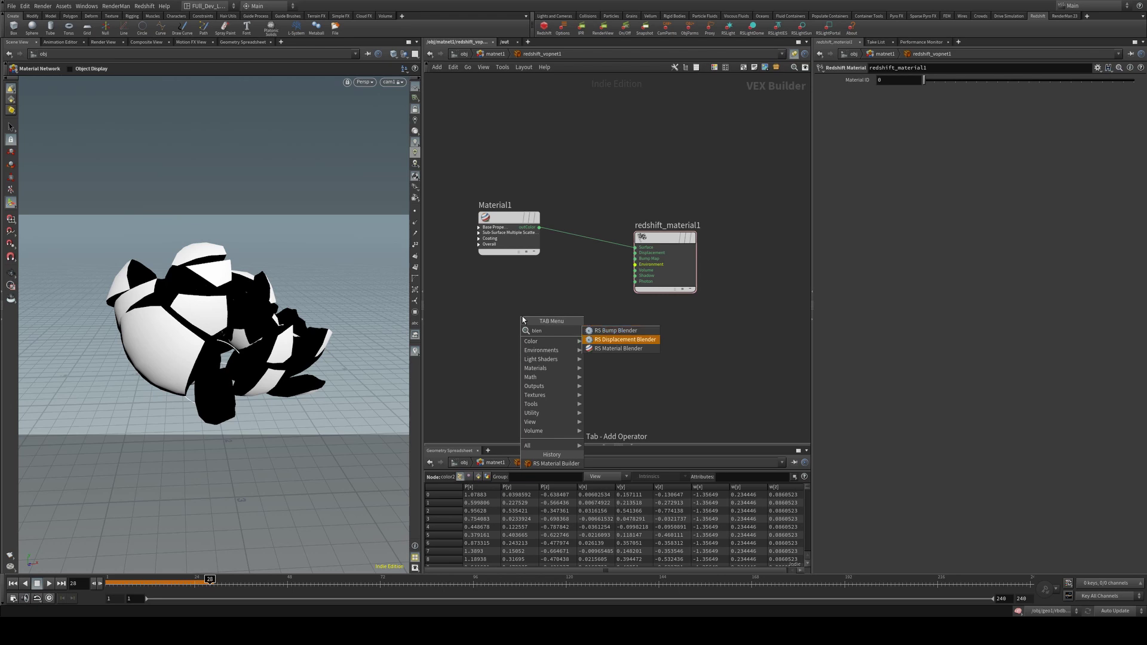
key("Return")
left_click(522, 317)
left_click(537, 226)
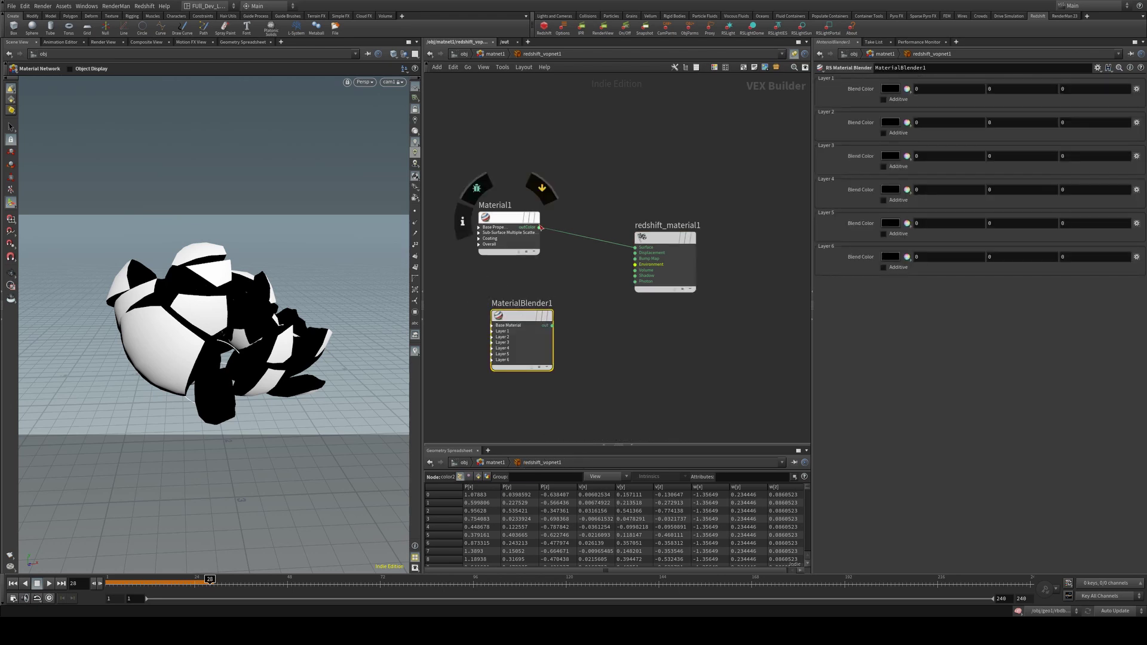
left_click(513, 325)
left_click(514, 327)
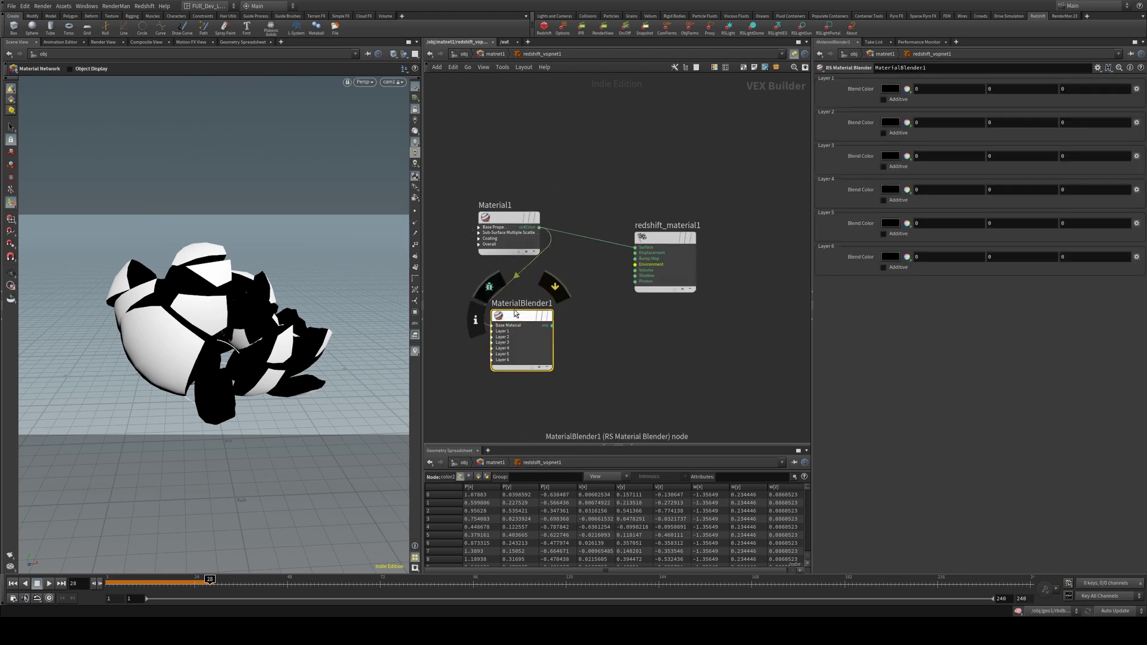
Feed MaterialBlender1's output into redshift_material1's Surface input.
left_click_drag(514, 318, 566, 274)
left_click_drag(512, 219, 478, 212)
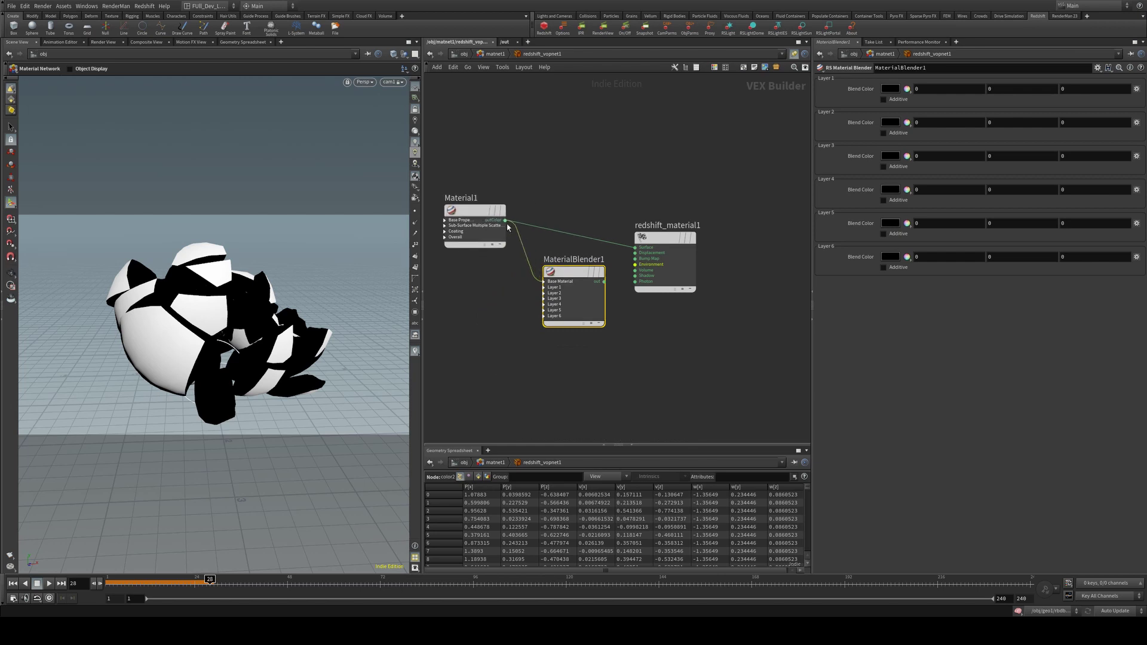
left_click(603, 281)
left_click(635, 247)
left_click(459, 370)
Add a second RS Material, Material2, and connect it to the blender's Layer 1 colour.
key("Tab")
type("mat")
key("Down")
key("Down")
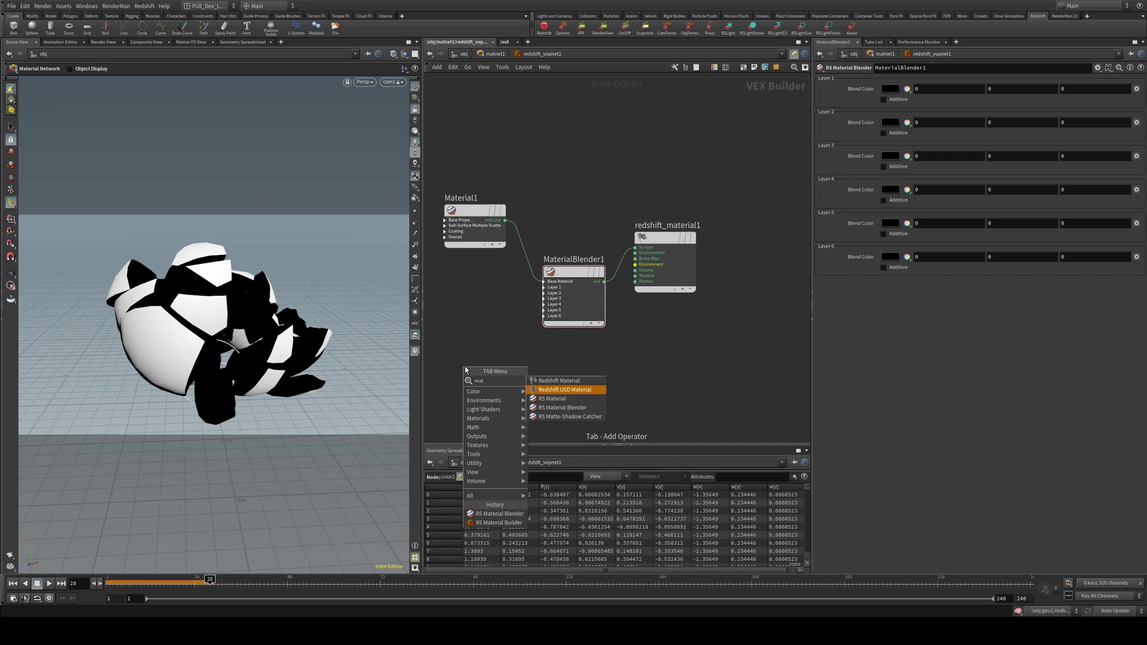
key("Return")
left_click(464, 366)
left_click(496, 377)
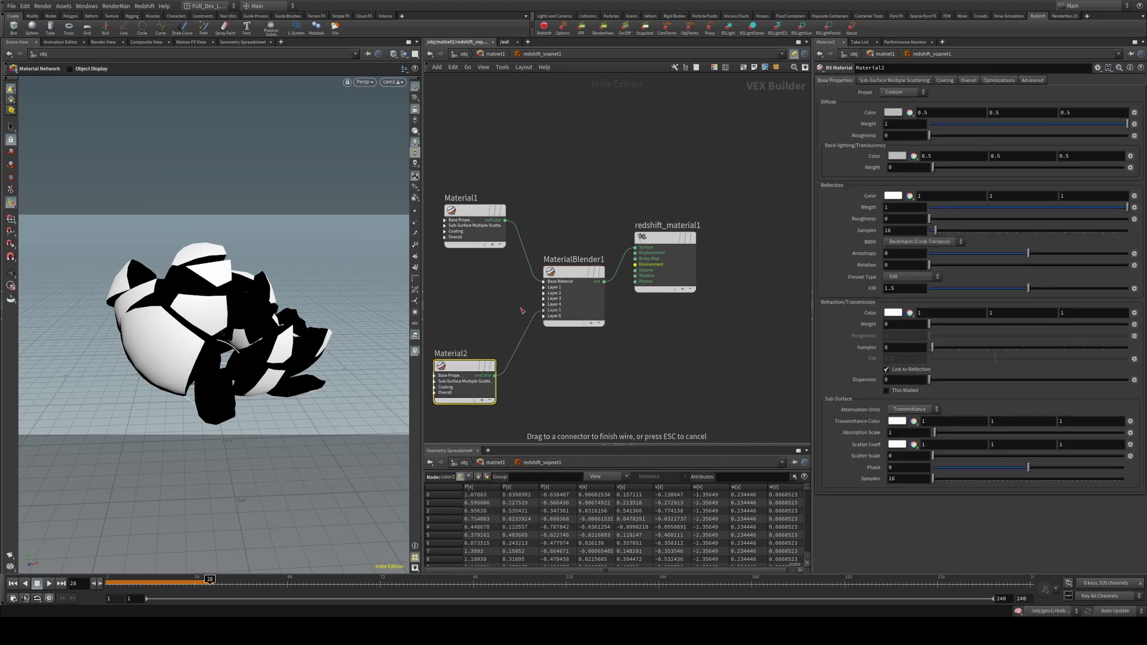
left_click(544, 289)
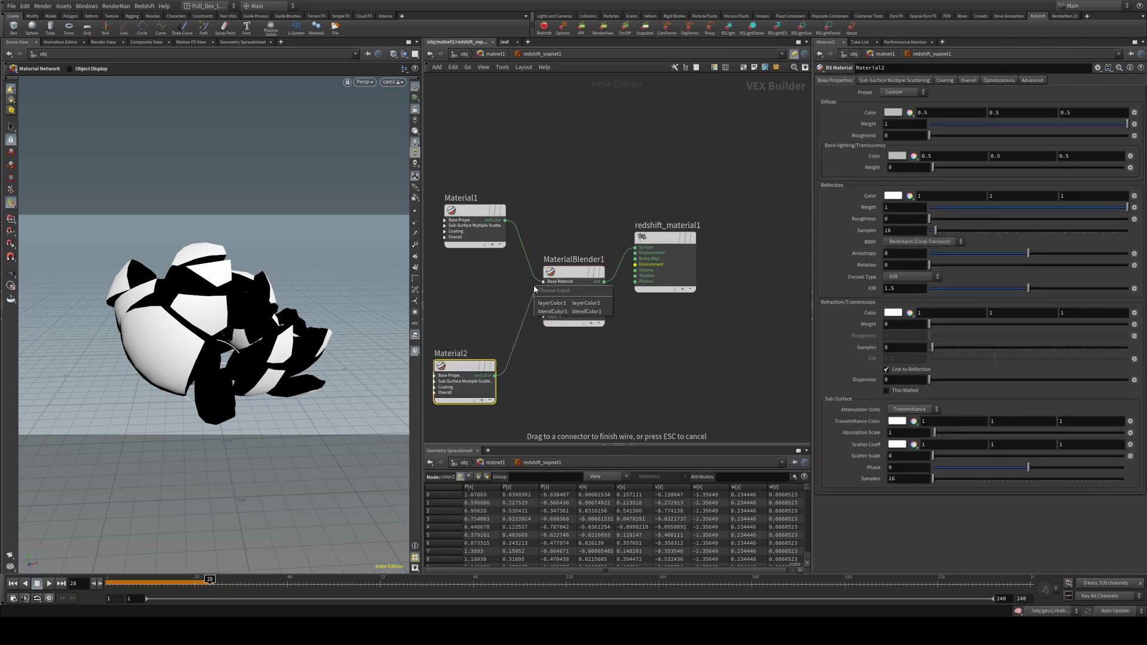
left_click(565, 304)
middle_click_drag(466, 257, 509, 249)
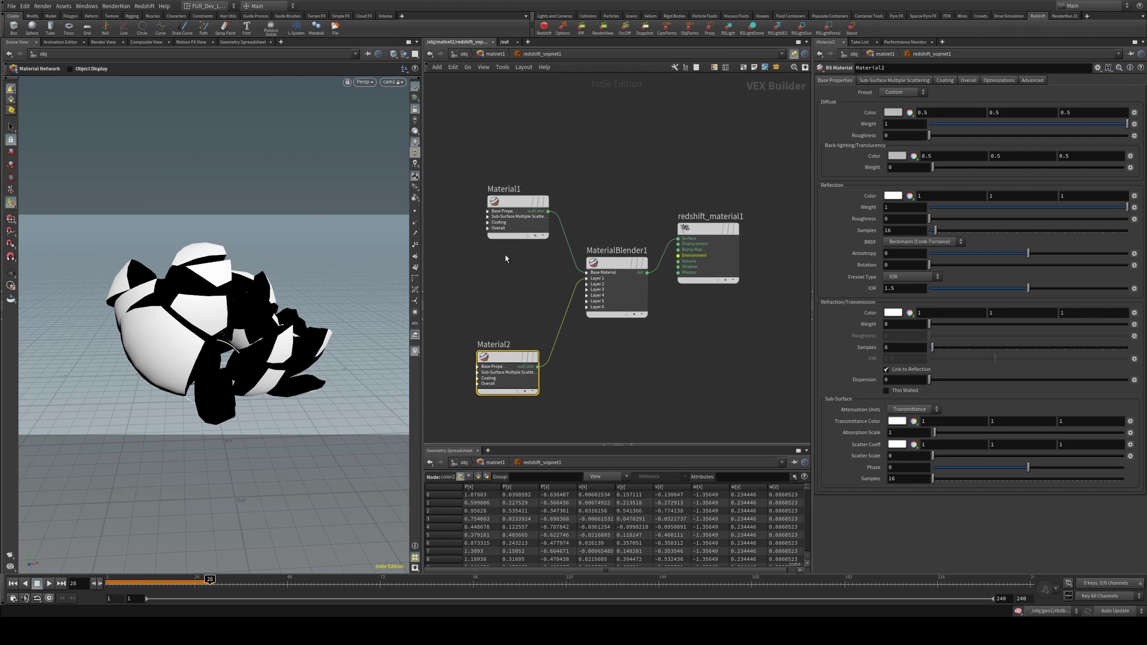
Rename Material1 to 'outside' and Material2 to 'inside'.
double_click(499, 189)
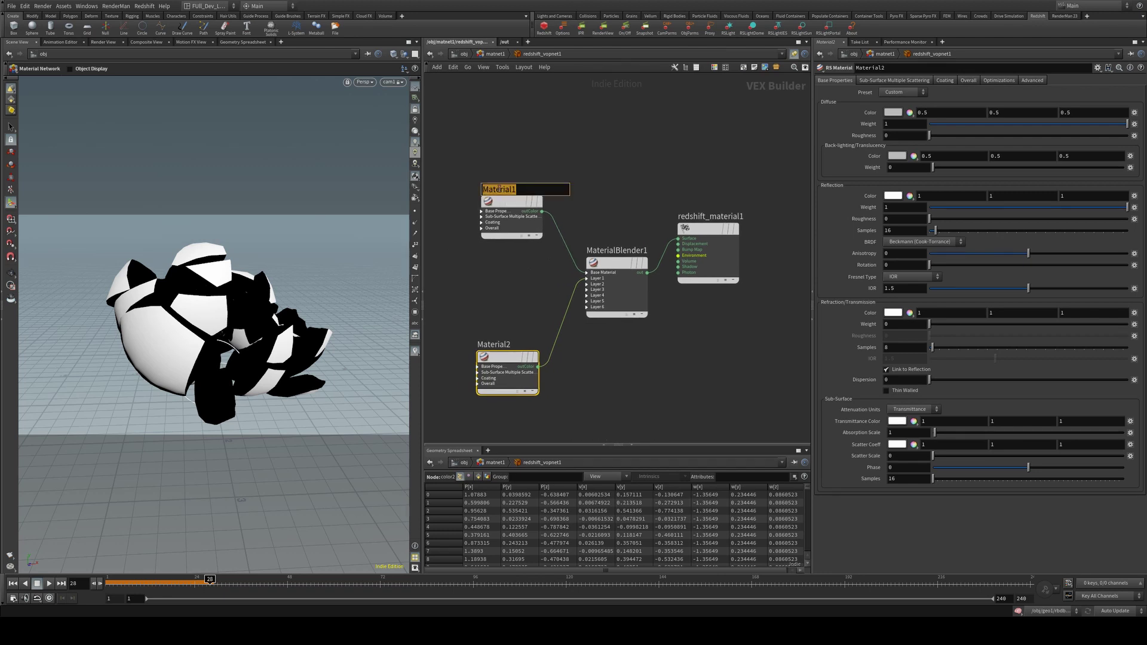
type("outside")
key("Return")
double_click(490, 346)
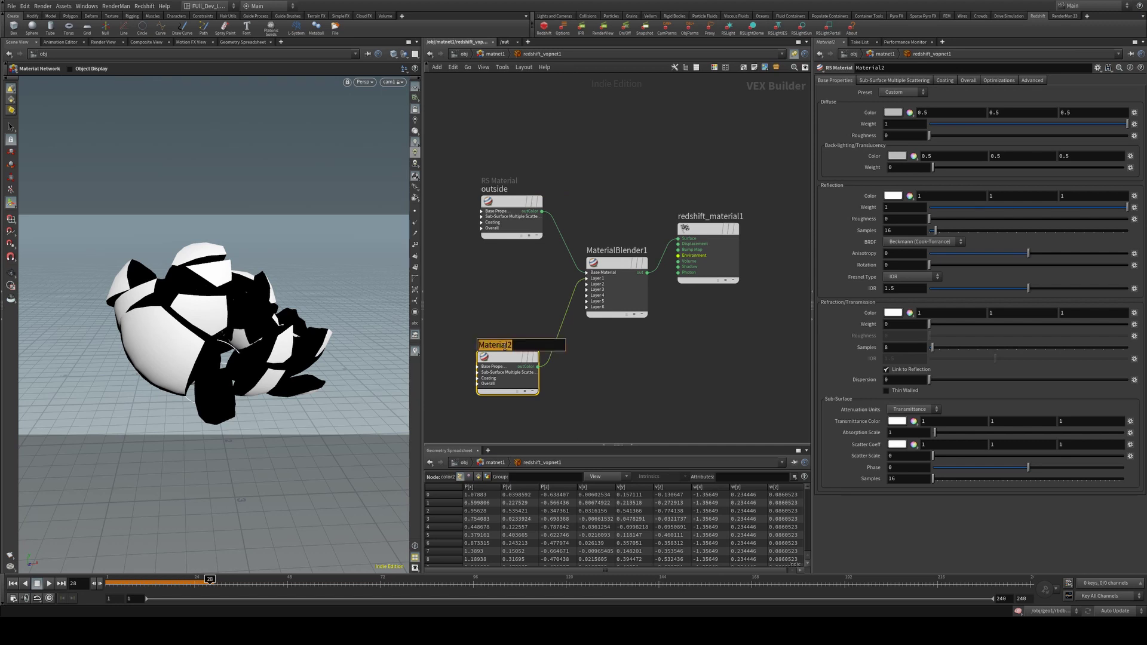
type("inside")
key("Return")
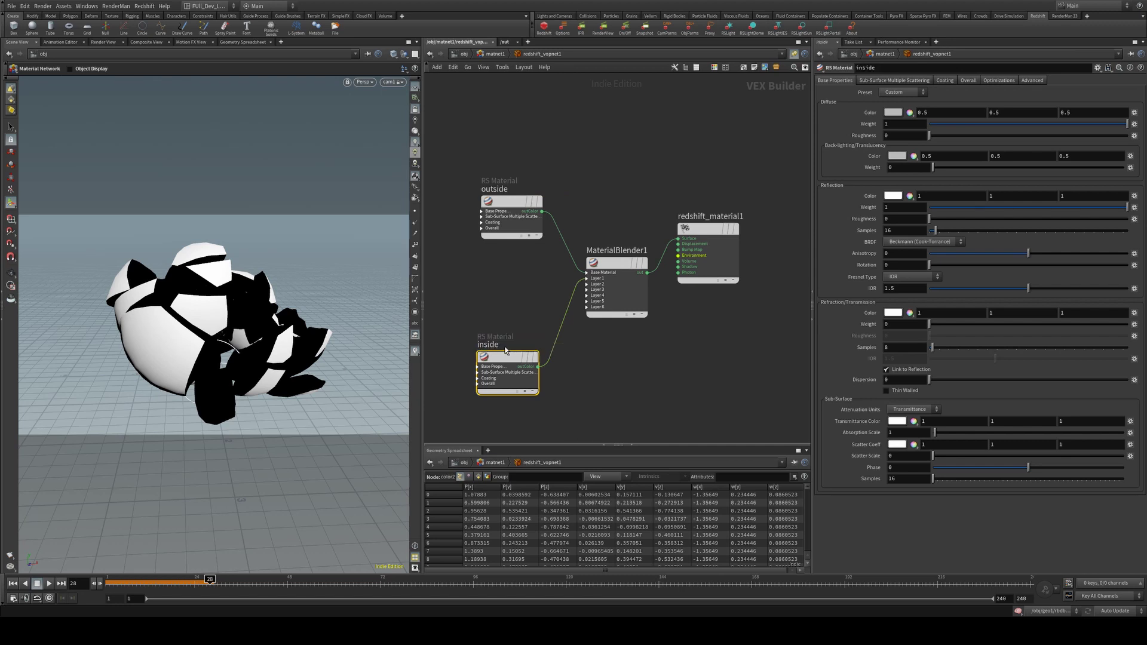
Give the outside material a white diffuse colour and raise its reflection roughness to about 0.476.
left_click(513, 201)
left_click(894, 113)
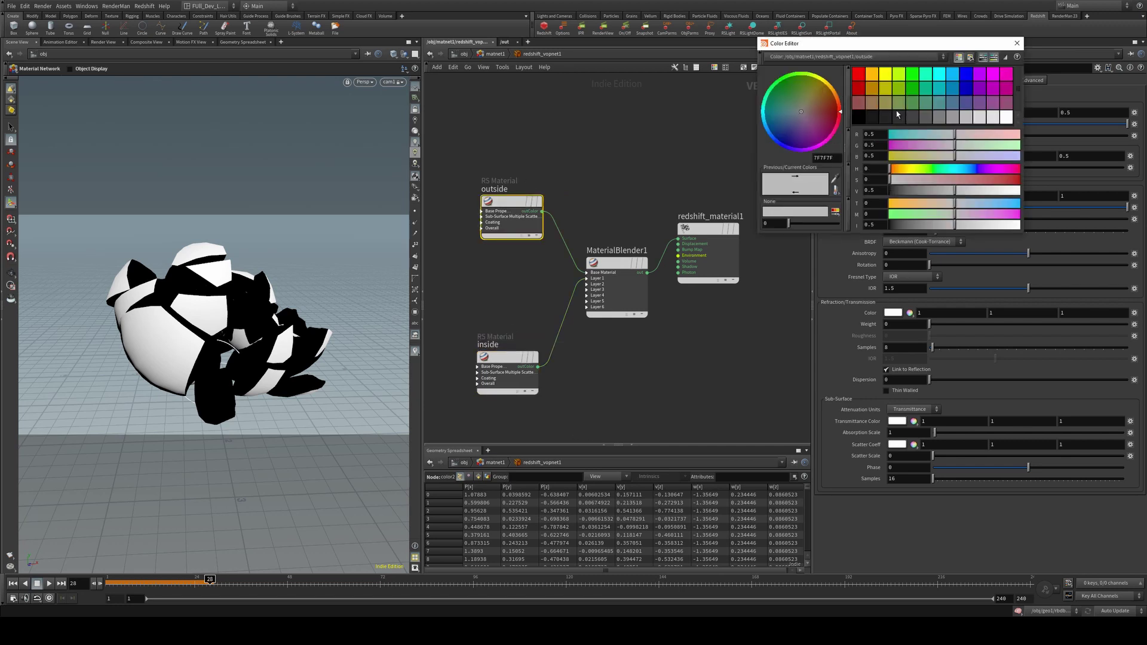
left_click(1006, 117)
left_click(1016, 44)
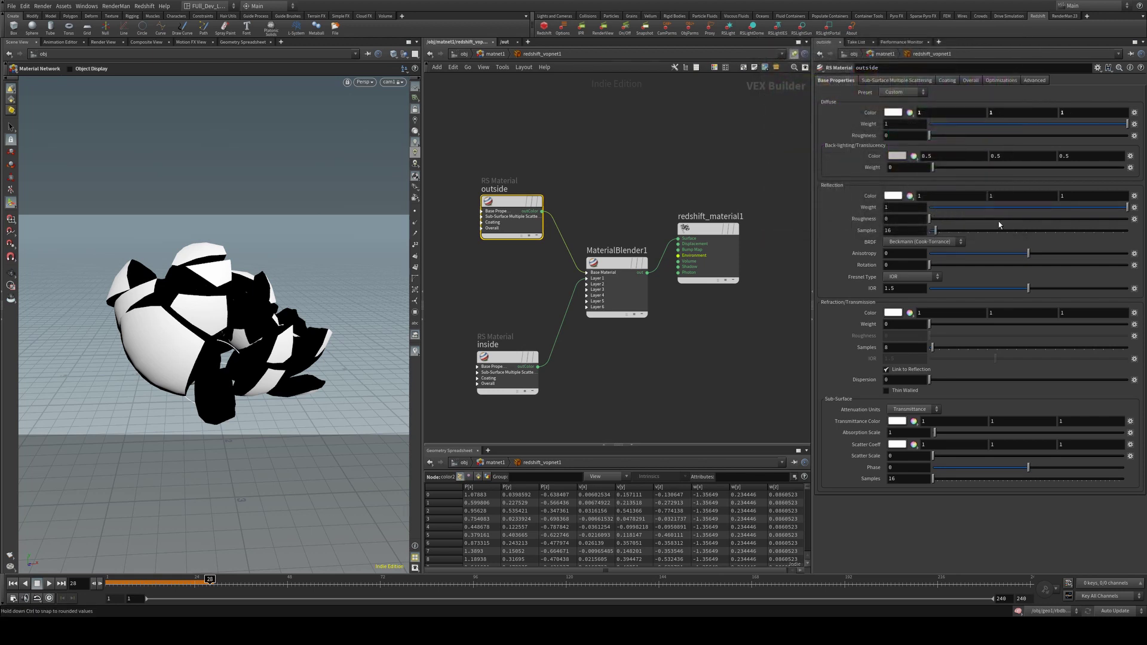
left_click_drag(962, 221, 1063, 228)
Set the inside material's diffuse colour to yellow (1, 1, 0).
left_click(508, 357)
left_click(908, 112)
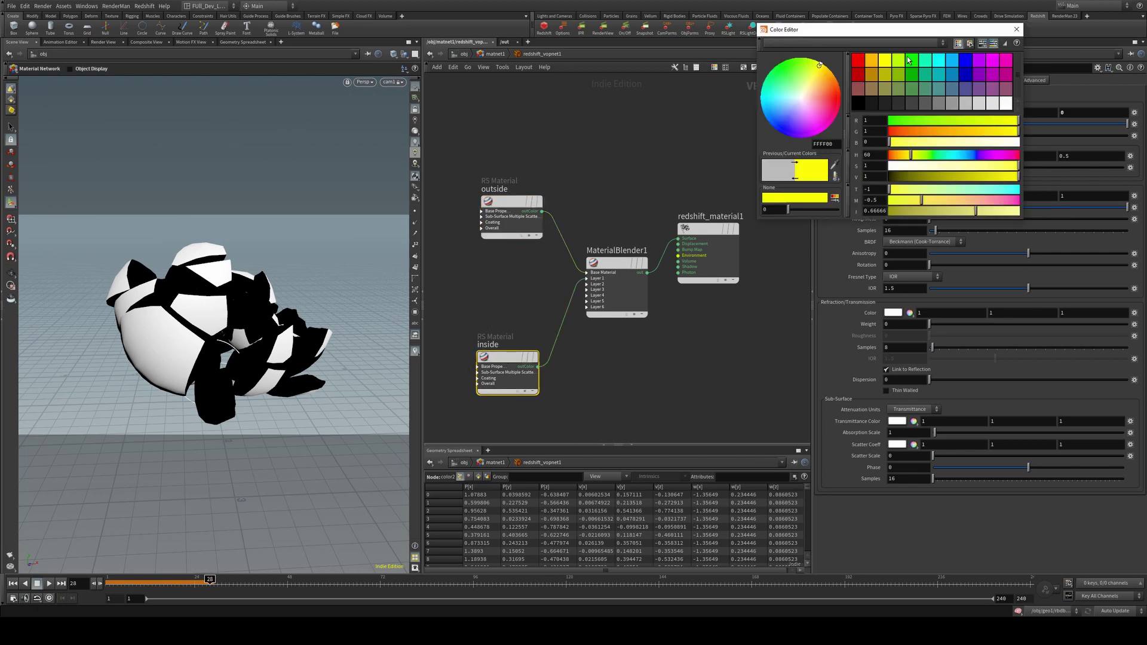
left_click(1016, 29)
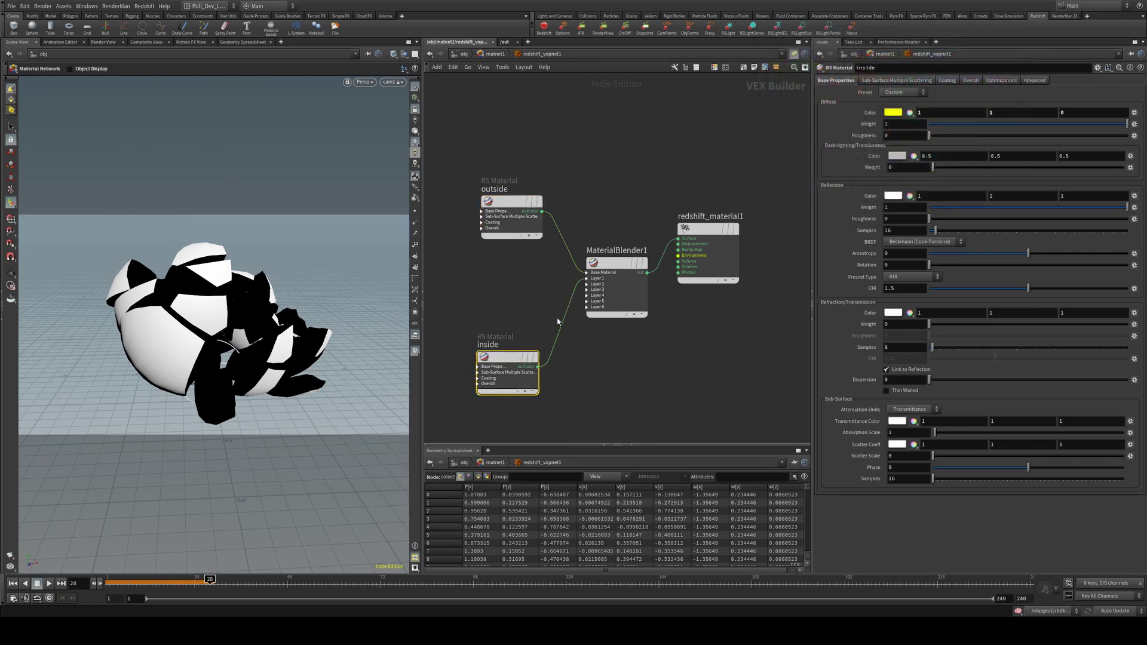
middle_click_drag(492, 328, 581, 305)
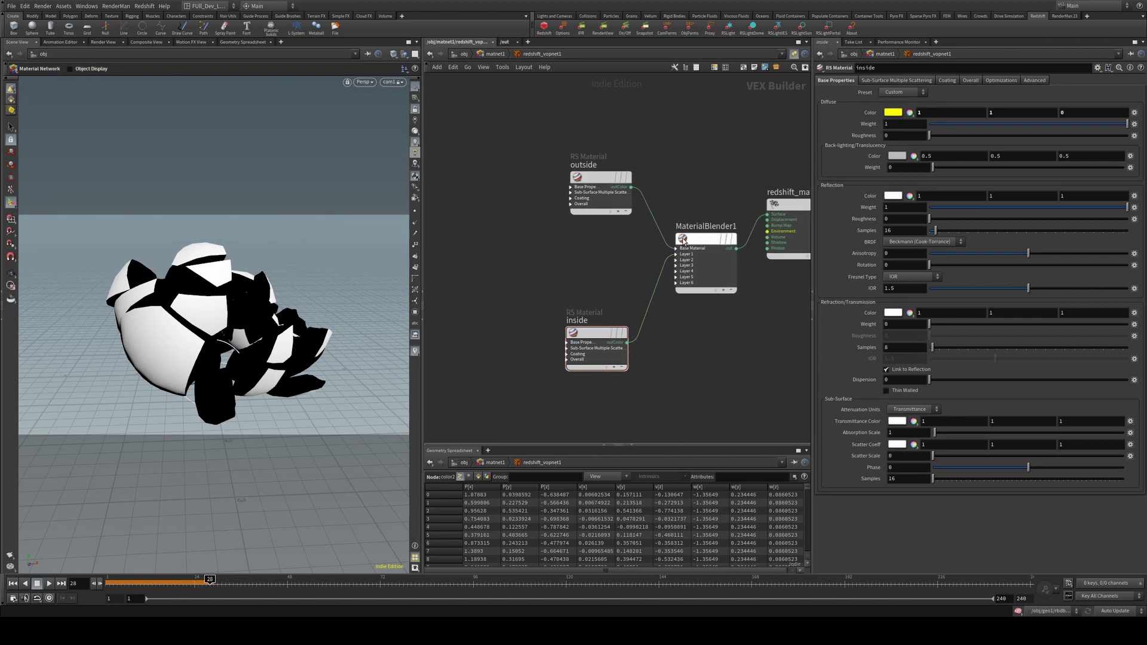
Add an RS Color User Data node reading Cd, wired into MaterialBlender1's Layer 1 blend.
key("Tab")
type("rscolor")
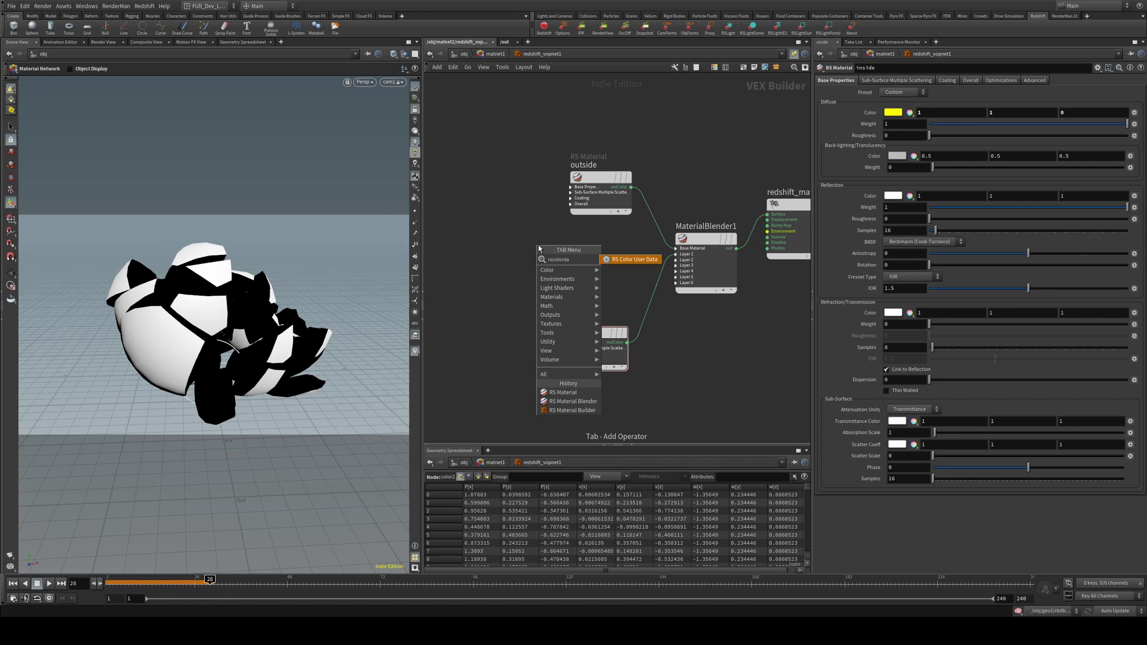
left_click(635, 402)
left_click(575, 258)
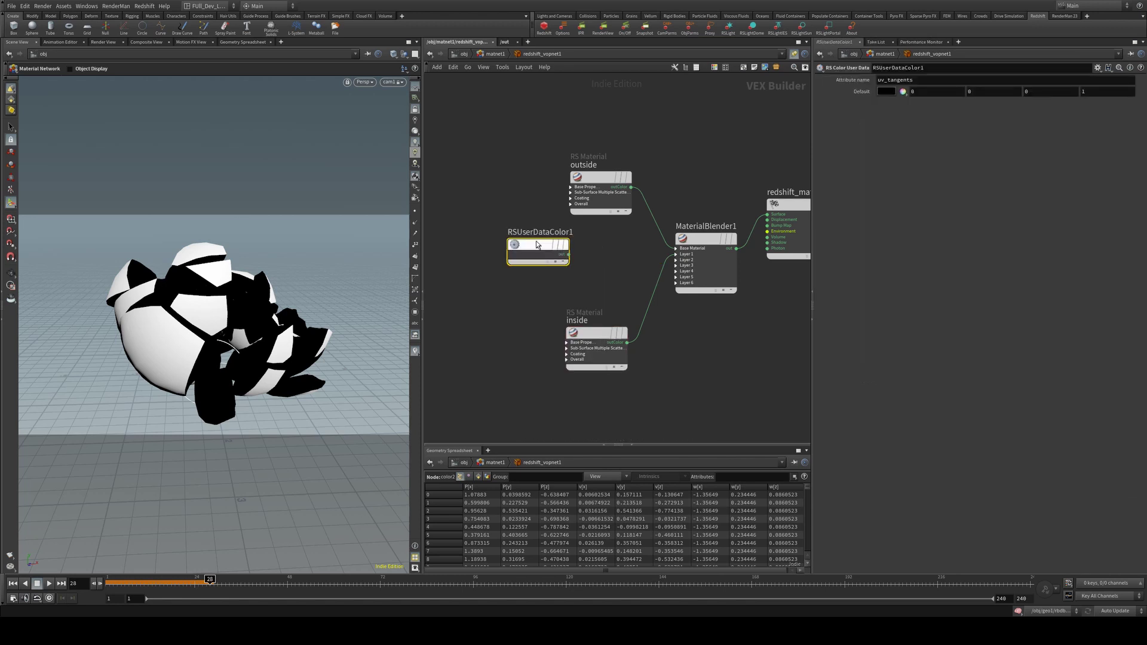
left_click(568, 254)
left_click(670, 257)
left_click(686, 281)
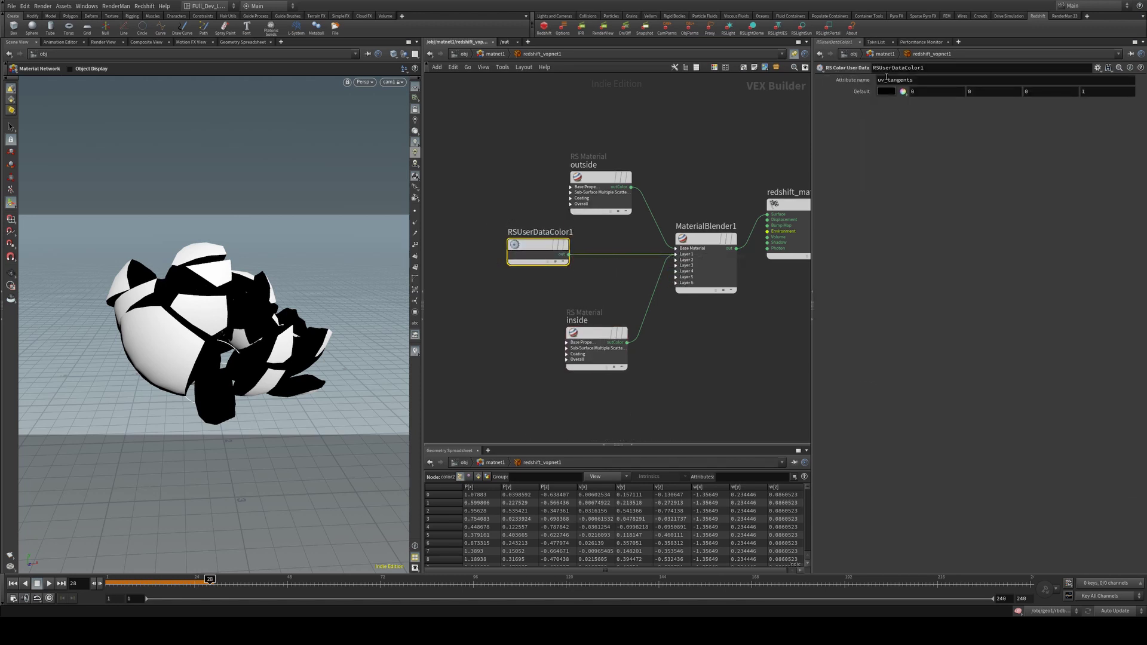
double_click(920, 83)
type("Cd")
key("Return")
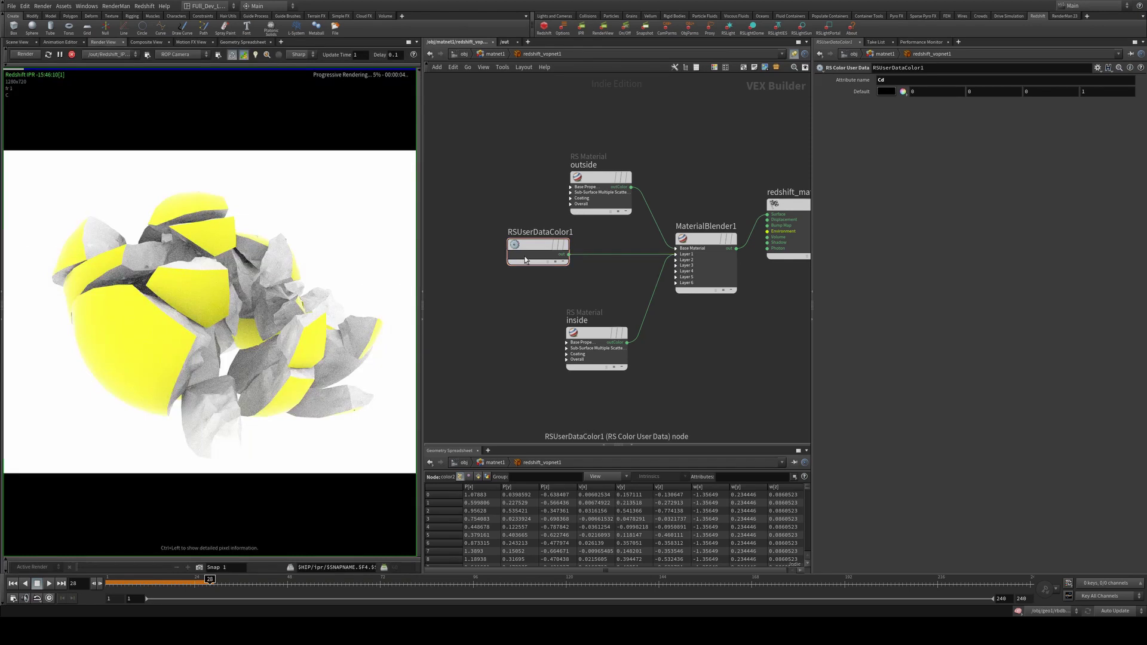
left_click_drag(564, 243, 520, 243)
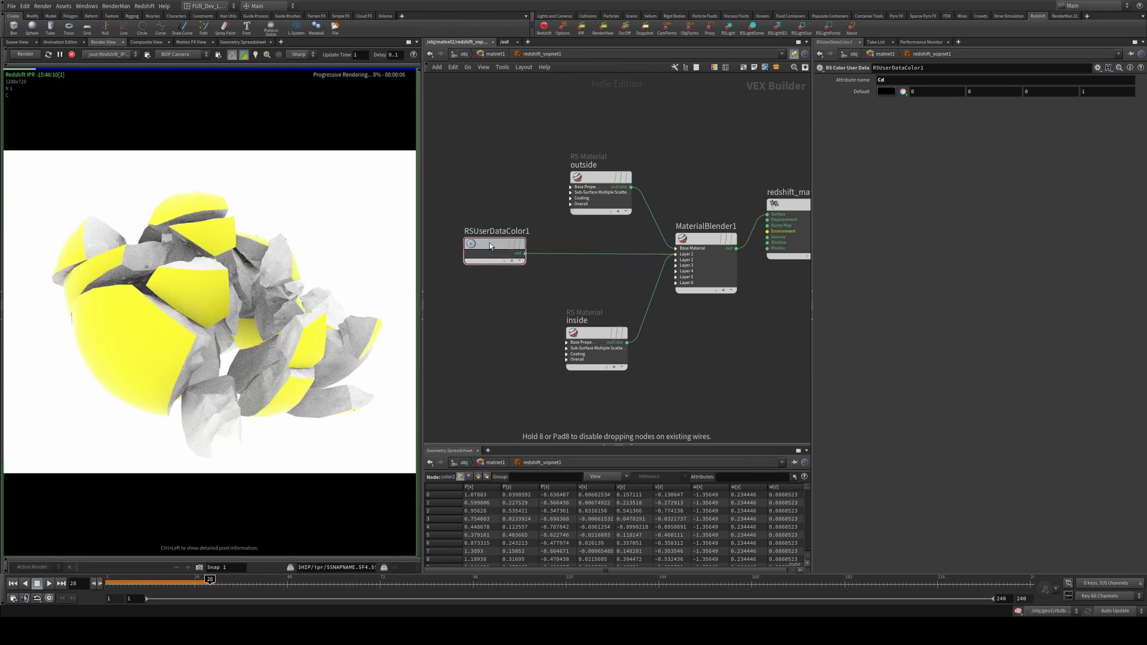
Insert an RS Color Invert node (RSMathInvColor1) on the user-data wire to the blender.
key("Tab")
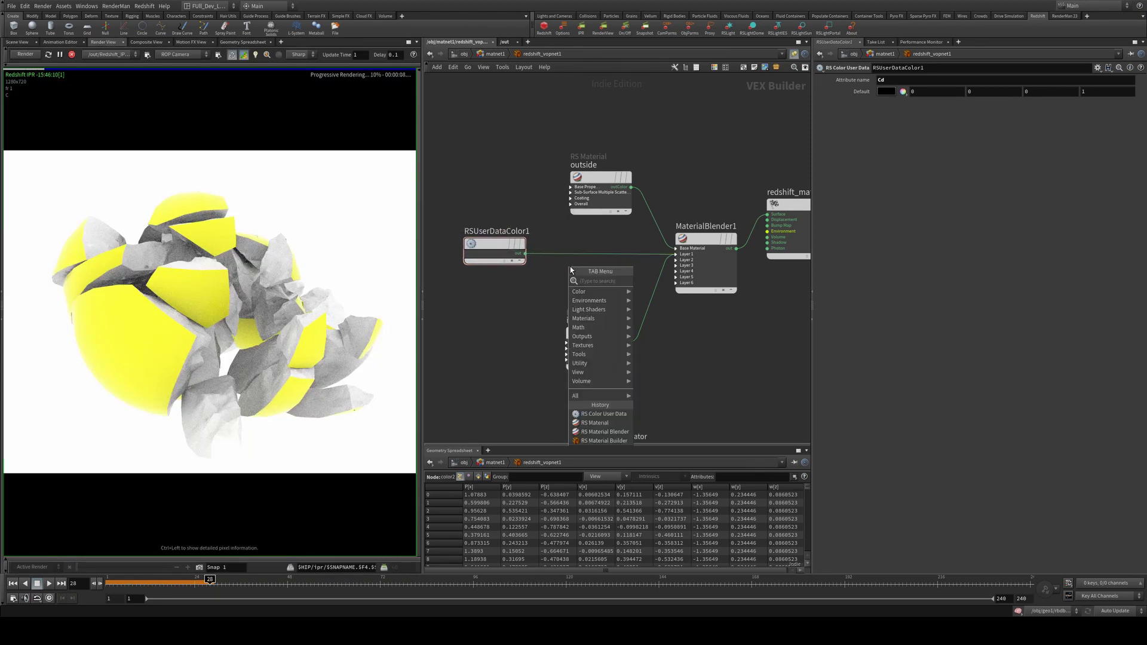
type("la")
key("BackSpace")
key("BackSpace")
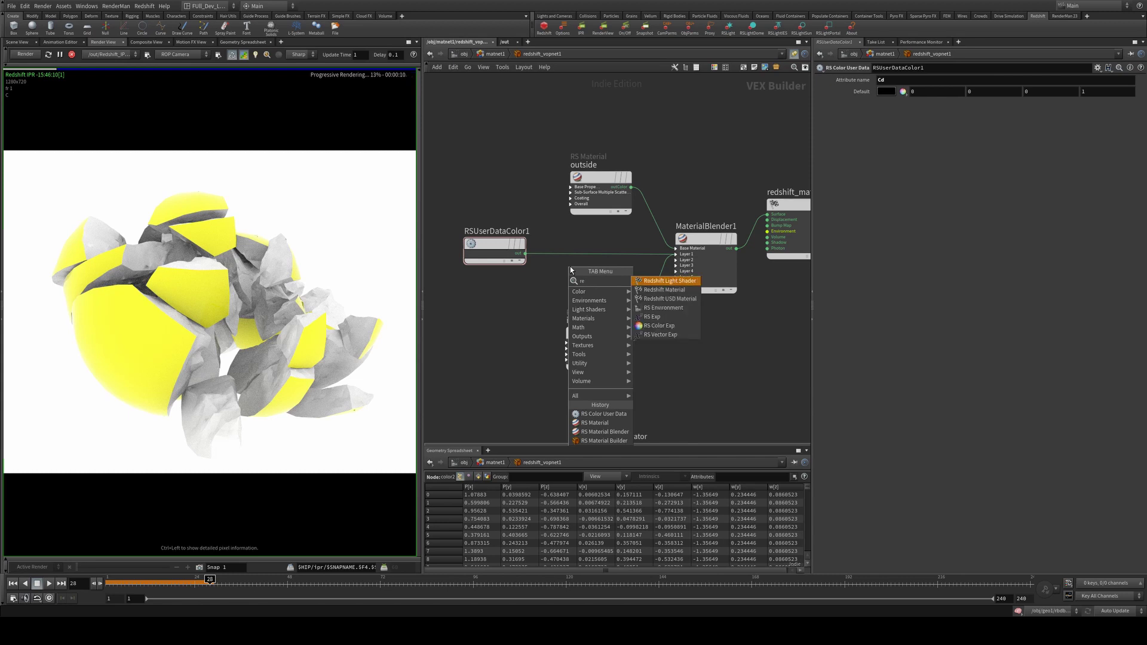
type("inv")
key("Return")
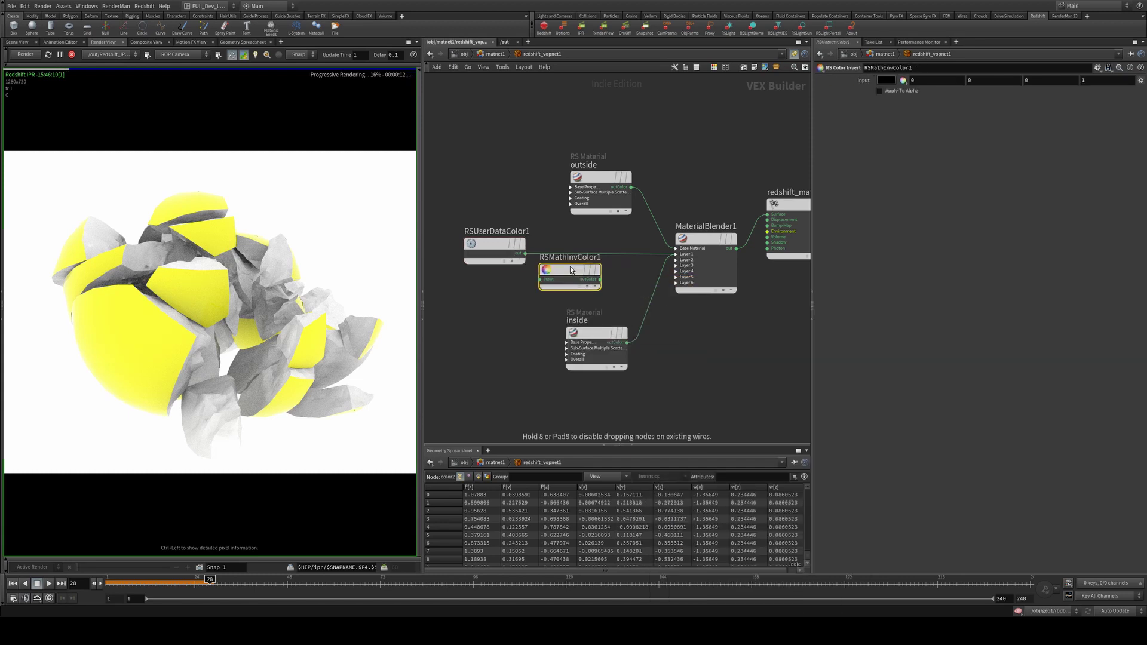
left_click(577, 265)
left_click_drag(579, 267, 615, 254)
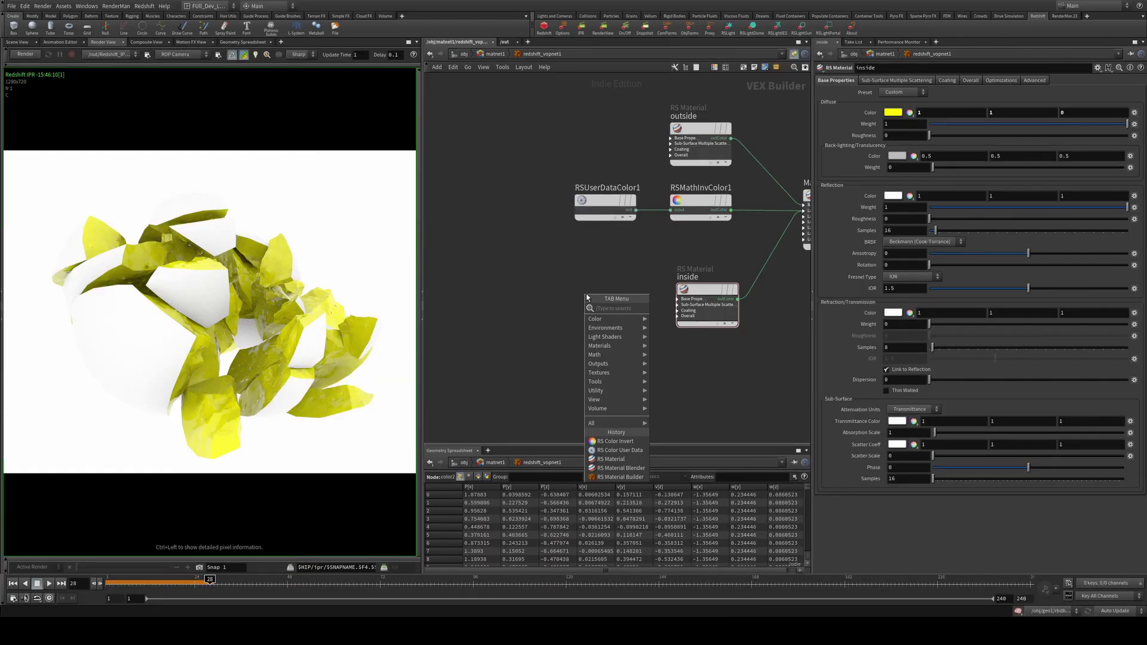
Add a Maxon Noise feeding Layer 1 of a new RS Color Layer, blended with Multiply.
type("rsmax")
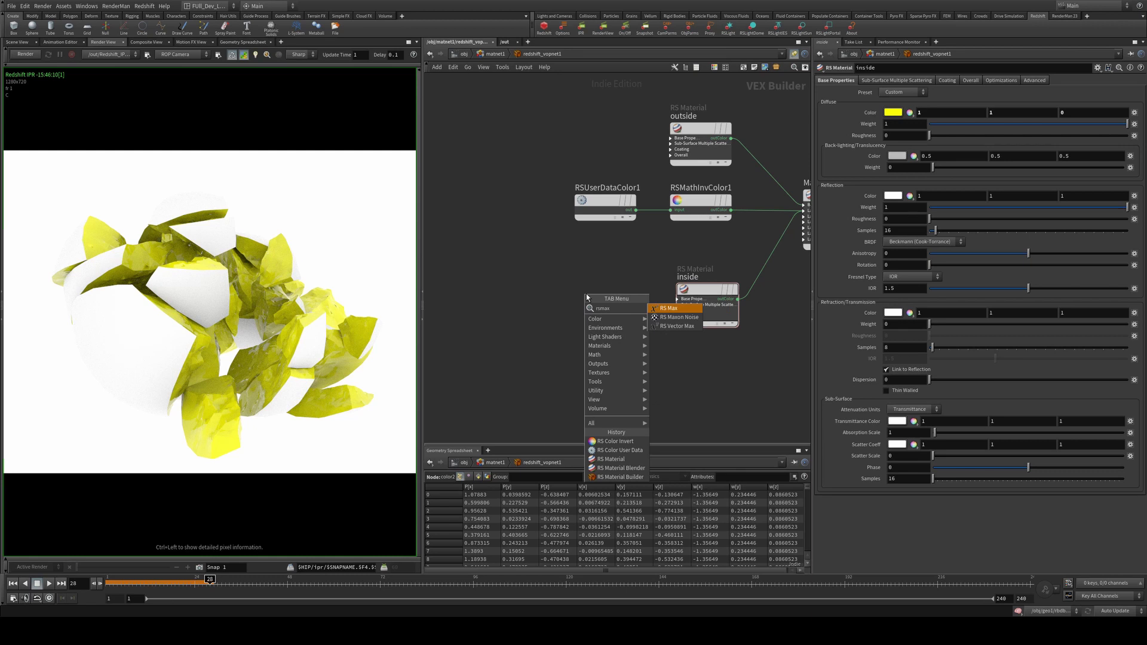
key("Down")
key("Return")
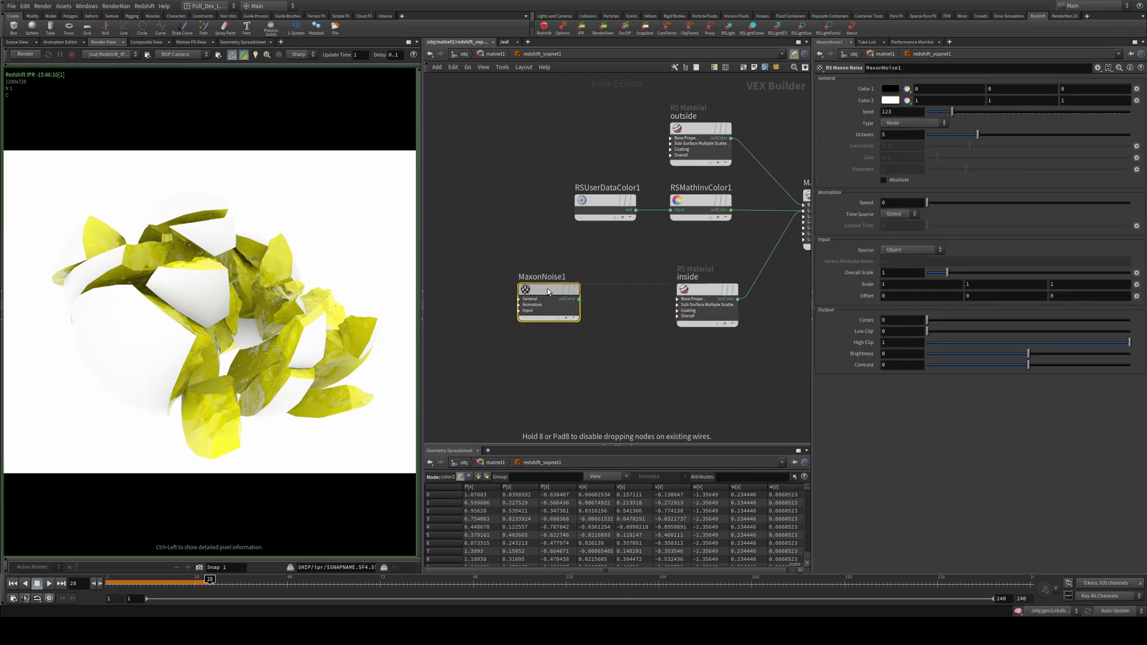
left_click(546, 292)
key("Tab")
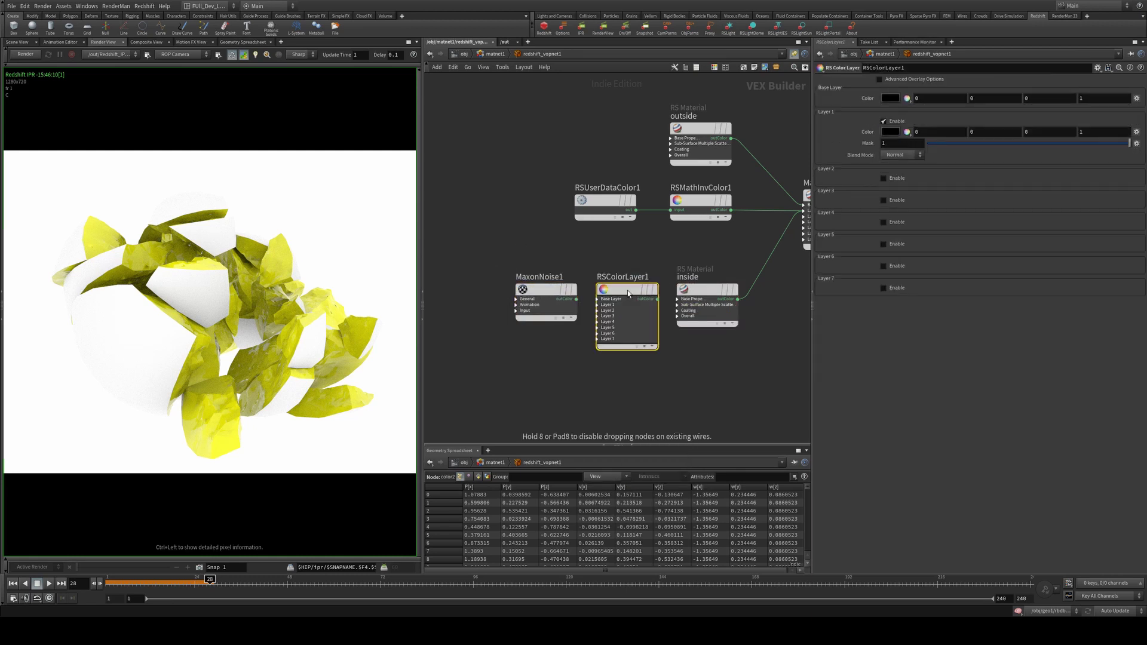
left_click(628, 293)
left_click_drag(546, 290, 600, 305)
left_click(600, 305)
left_click(626, 318)
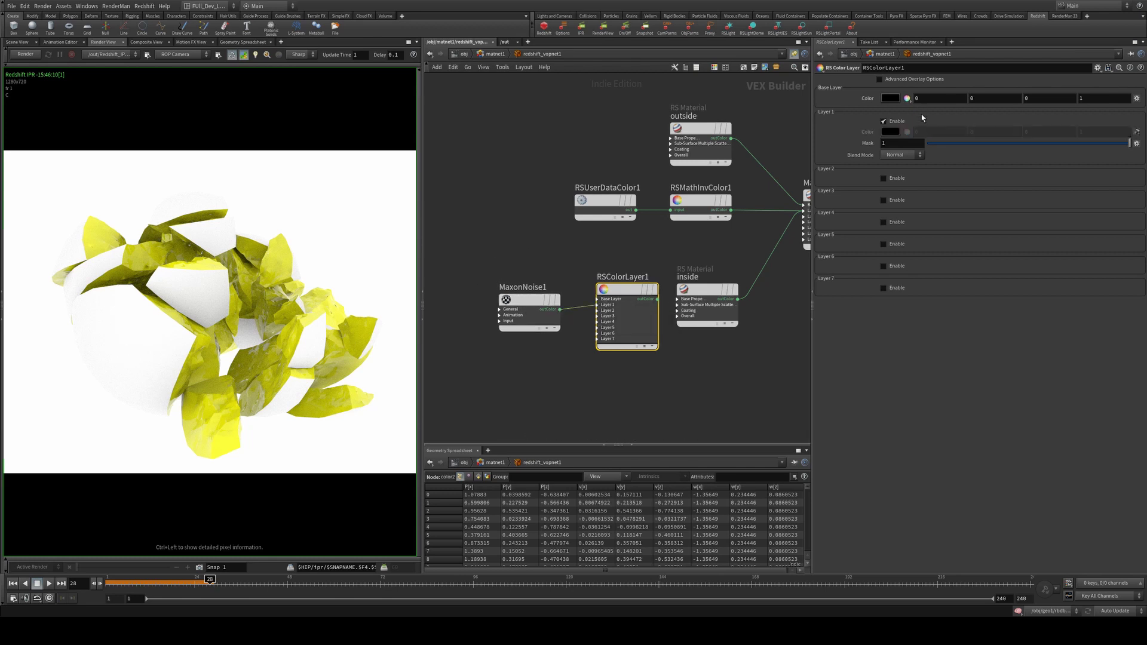
left_click(917, 156)
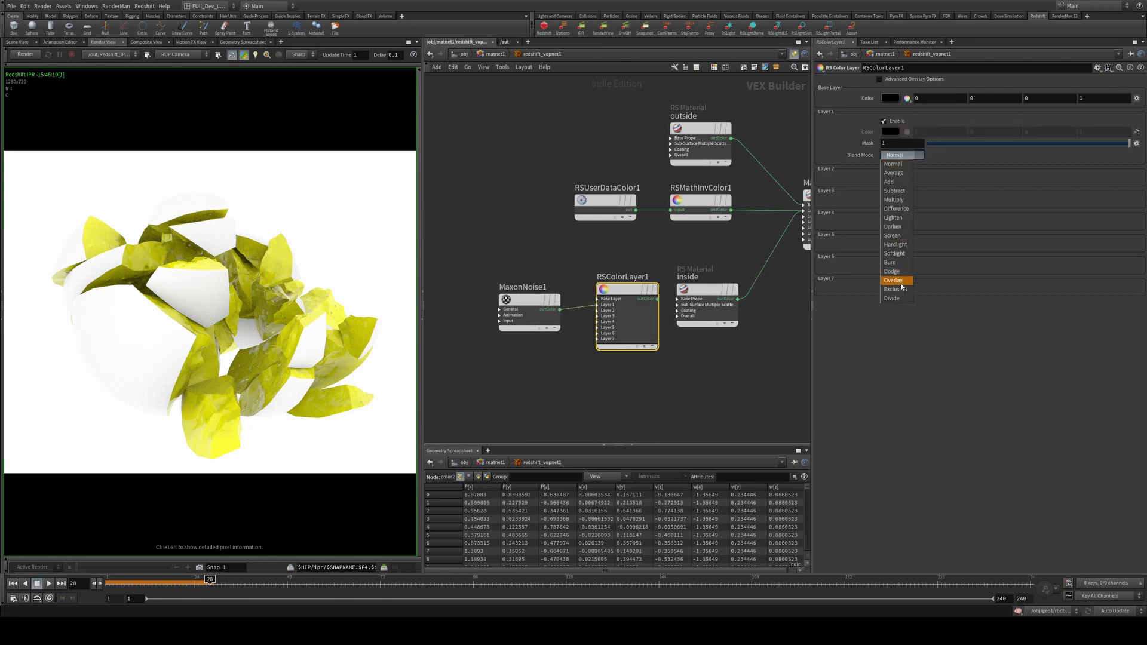
left_click(894, 200)
Make the color layer's base green and connect it to the inside material's diffuse_color.
left_click(875, 102)
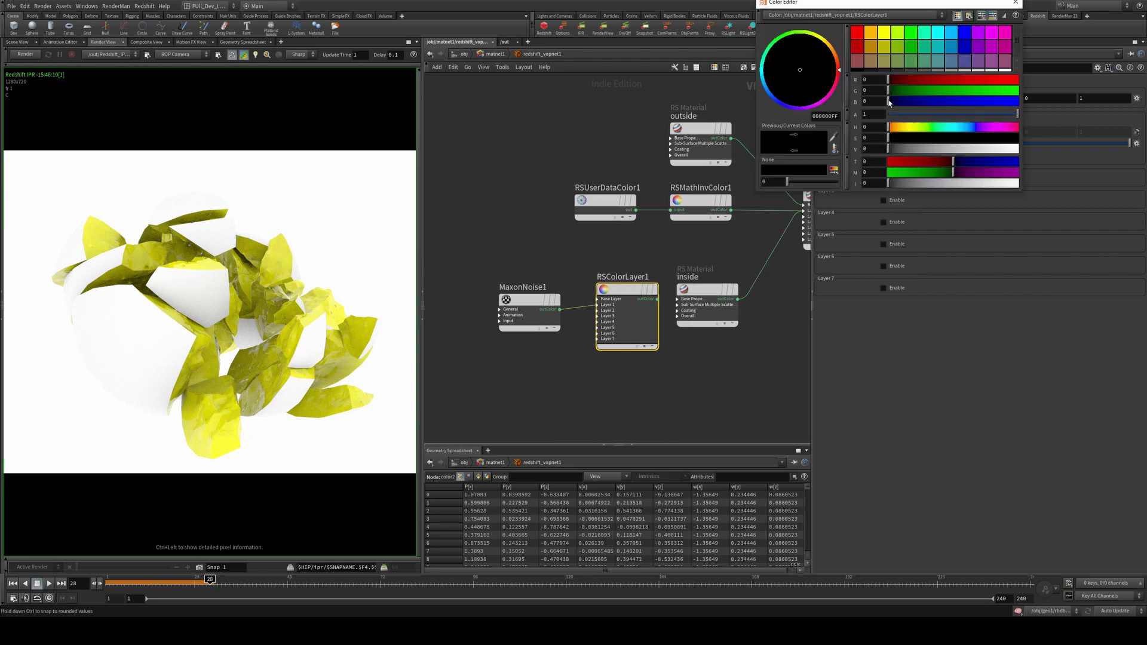
left_click(884, 31)
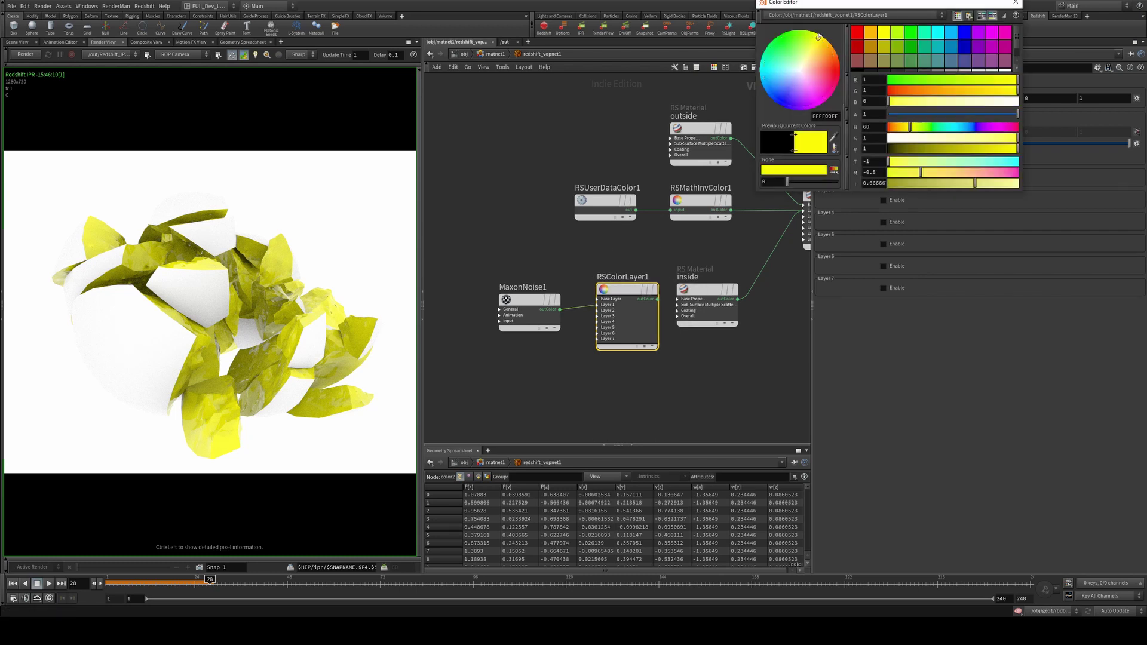
left_click(911, 32)
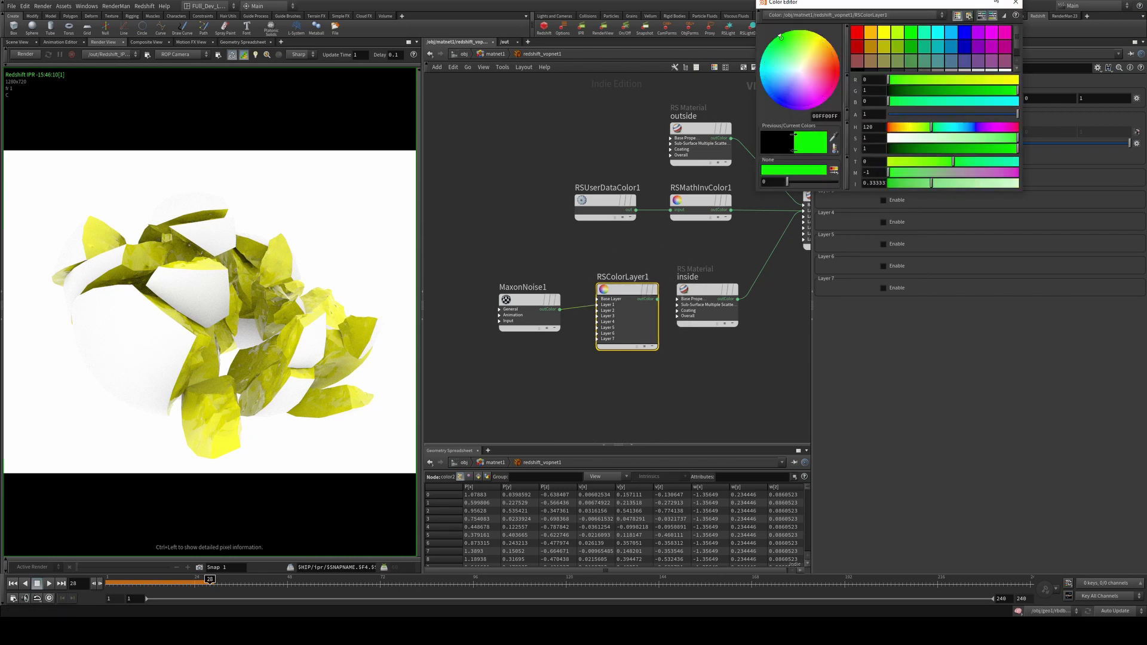
left_click(657, 299)
left_click(685, 298)
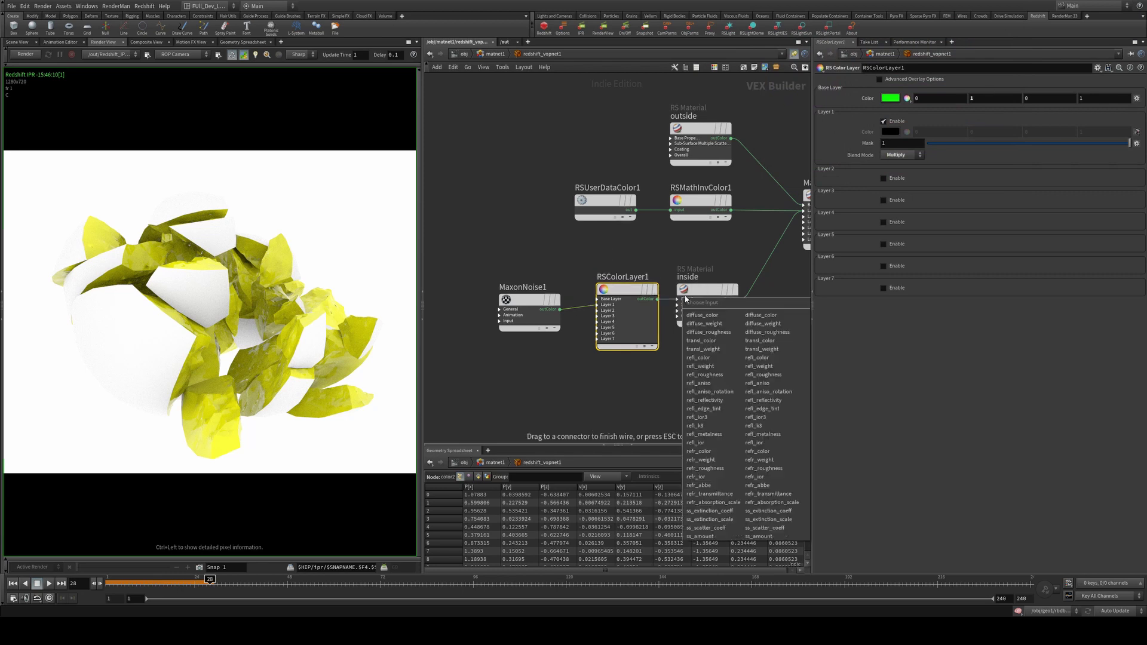
left_click(724, 315)
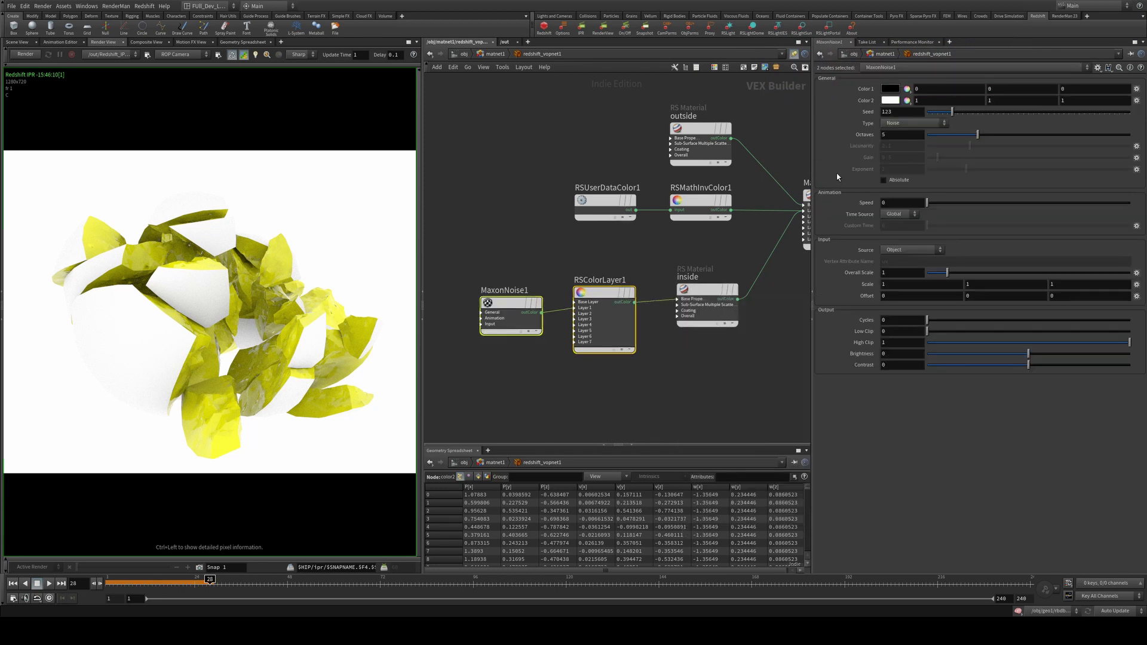
Set the noise type to Luka with Overall Scale 6.59 and re-render the preview.
left_click(913, 123)
left_click(911, 214)
left_click_drag(946, 273, 1060, 273)
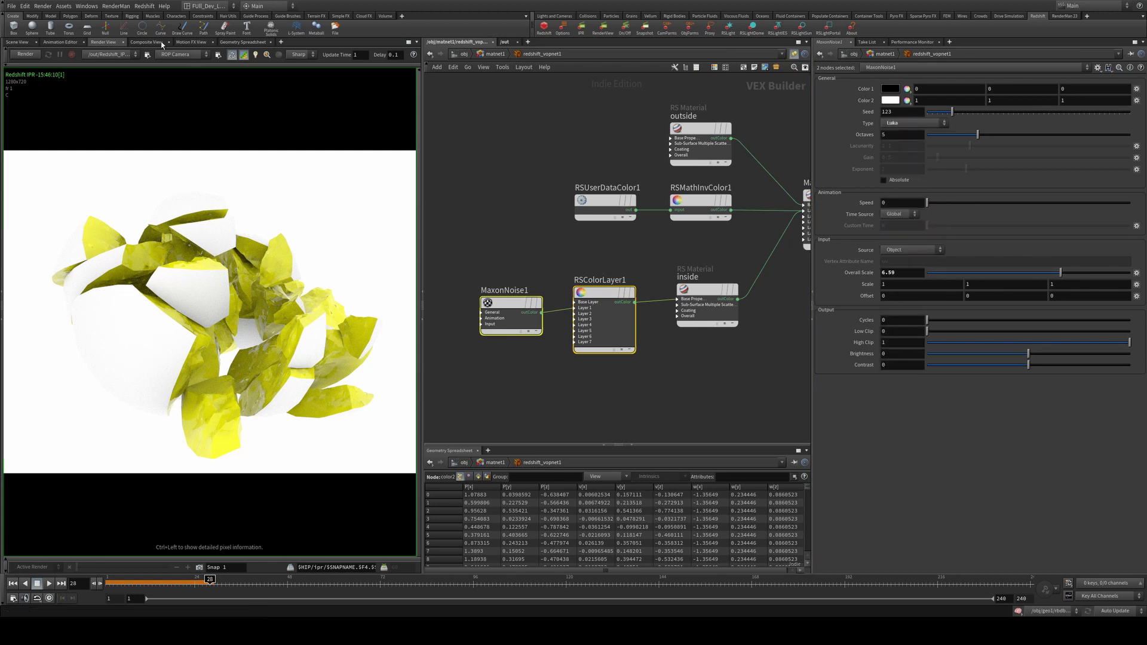
left_click(23, 54)
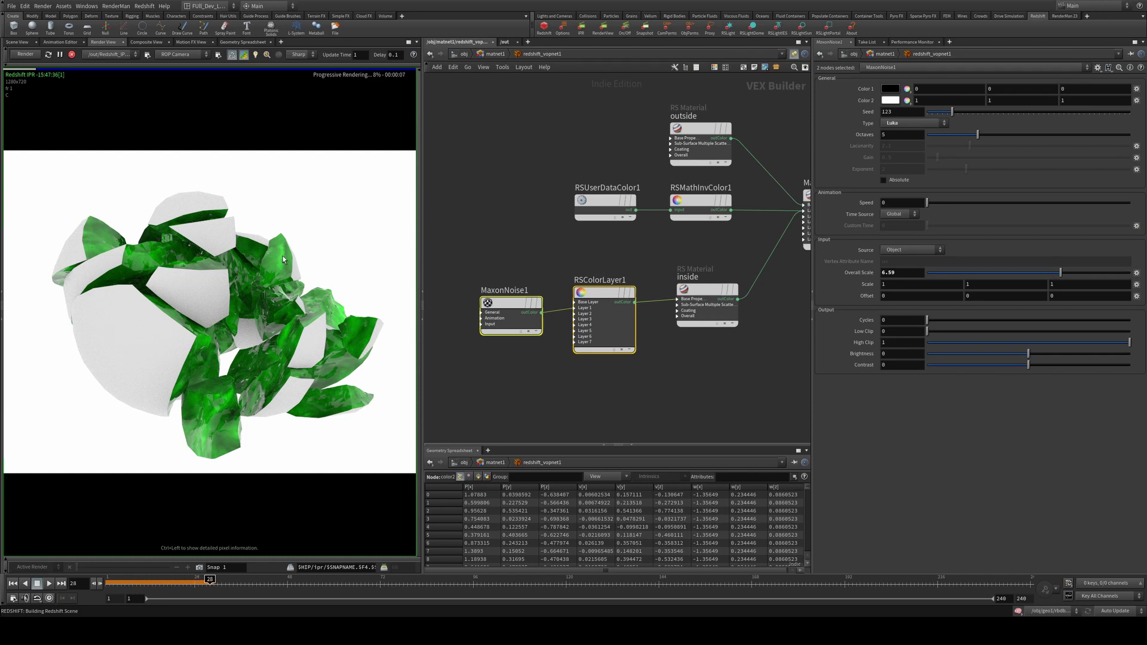
Stop the Redshift interactive render once the noisy green shards have previewed.
left_click(72, 55)
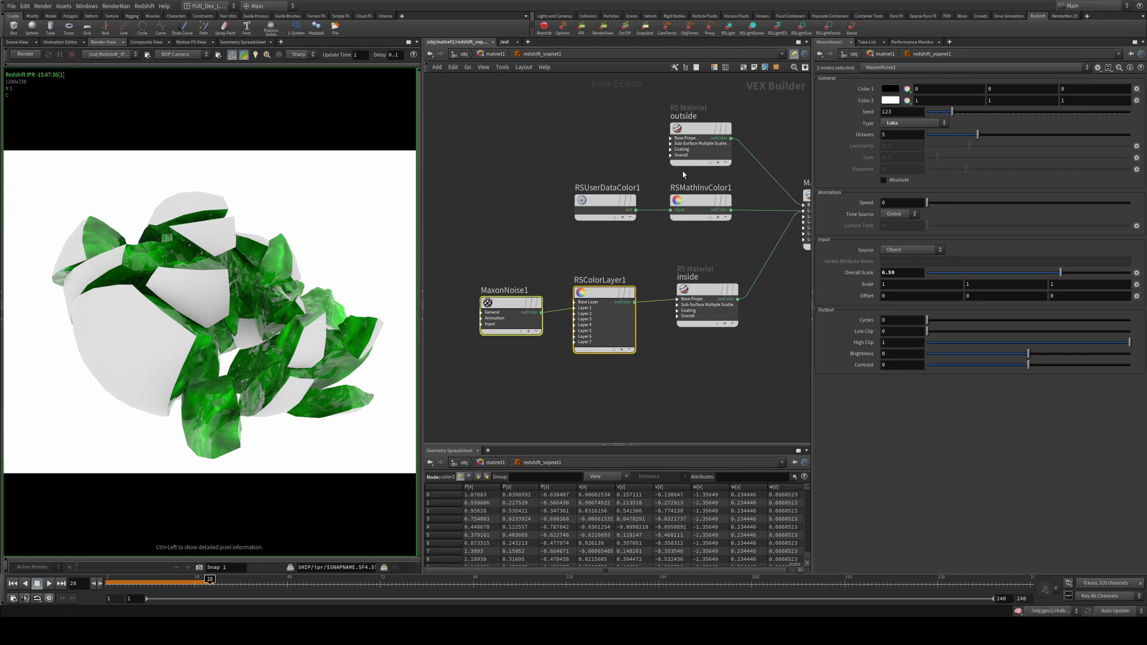
Inside geo1, add a UV Texture node wired from rbdmaterialfracture1's output.
left_click(464, 55)
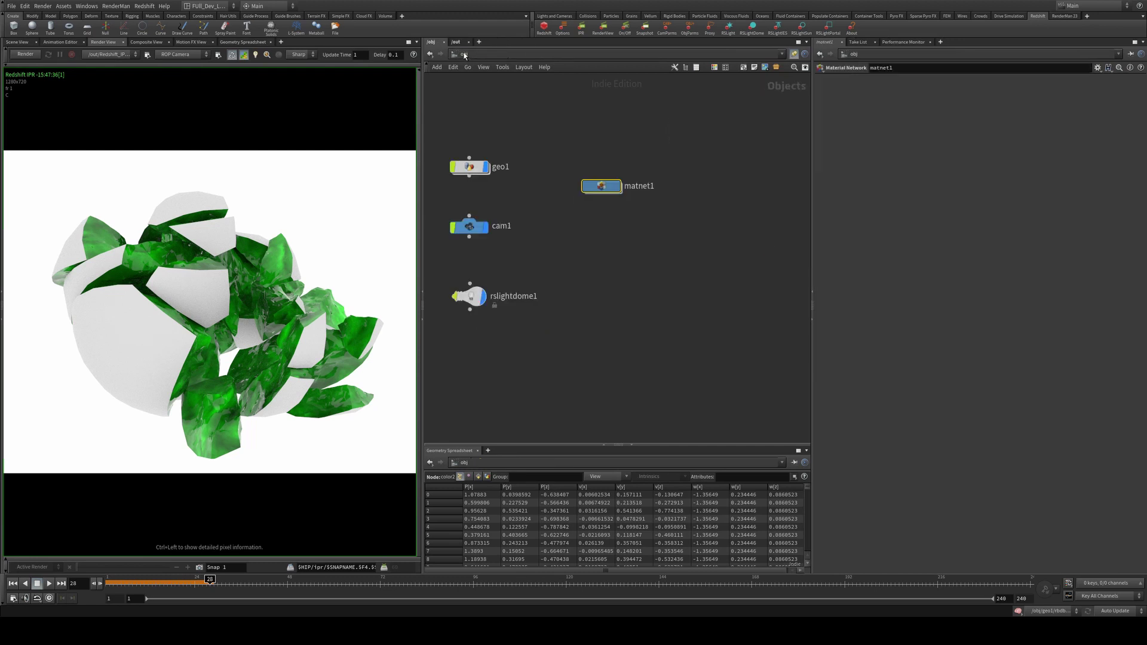
double_click(481, 169)
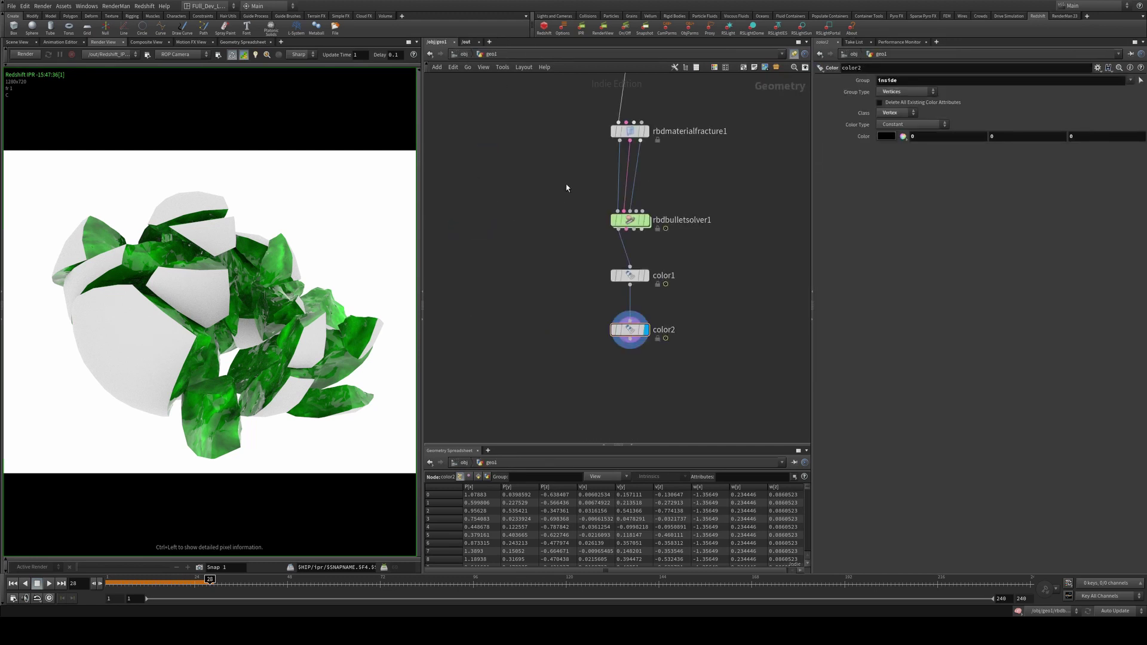
key("Tab")
type("uvtex")
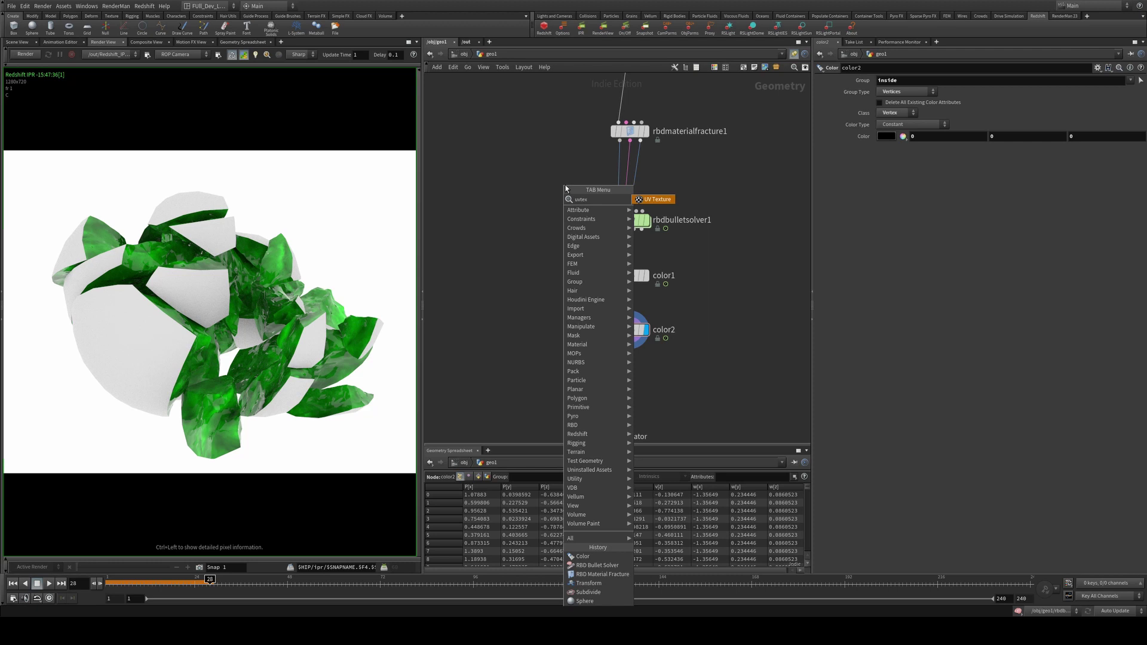
key("Return")
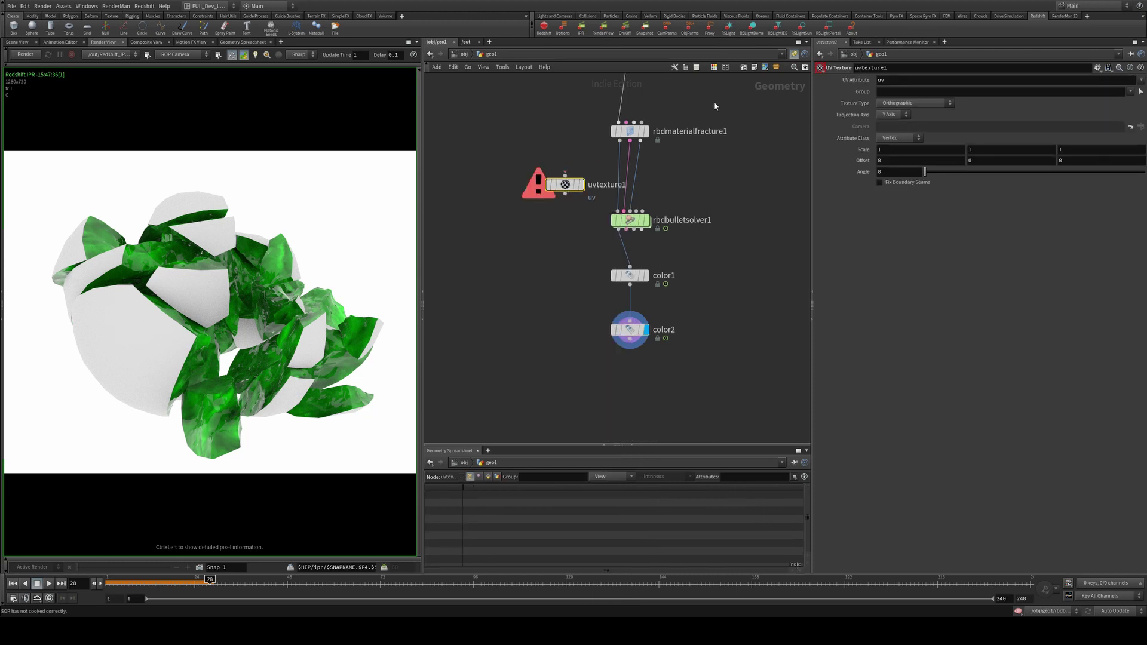
middle_click_drag(632, 138, 659, 205)
left_click_drag(647, 208, 646, 278)
Set MaxonNoise1's Source to UV/Vertex Attribute 'uv' in the material network.
left_click(467, 42)
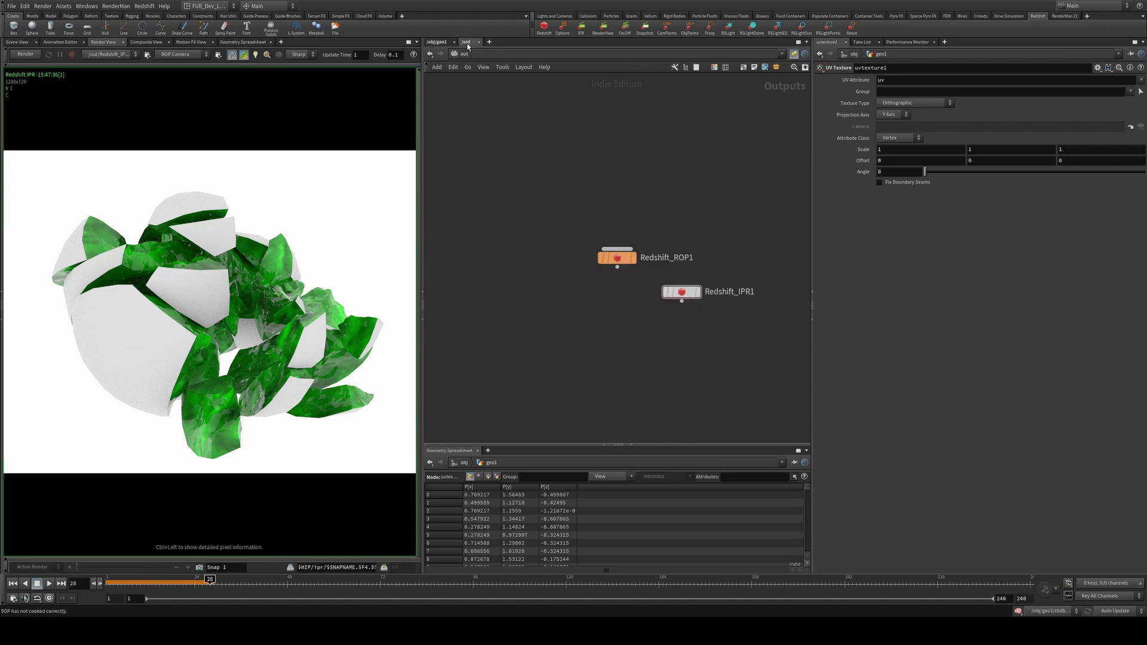
left_click(437, 41)
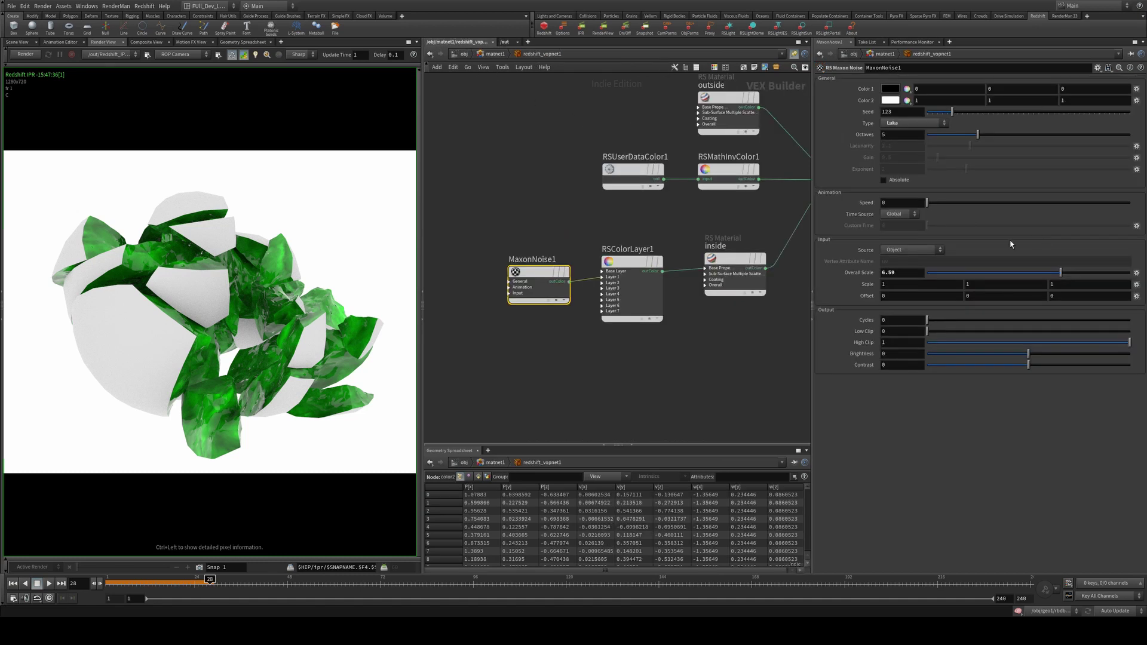
left_click(923, 251)
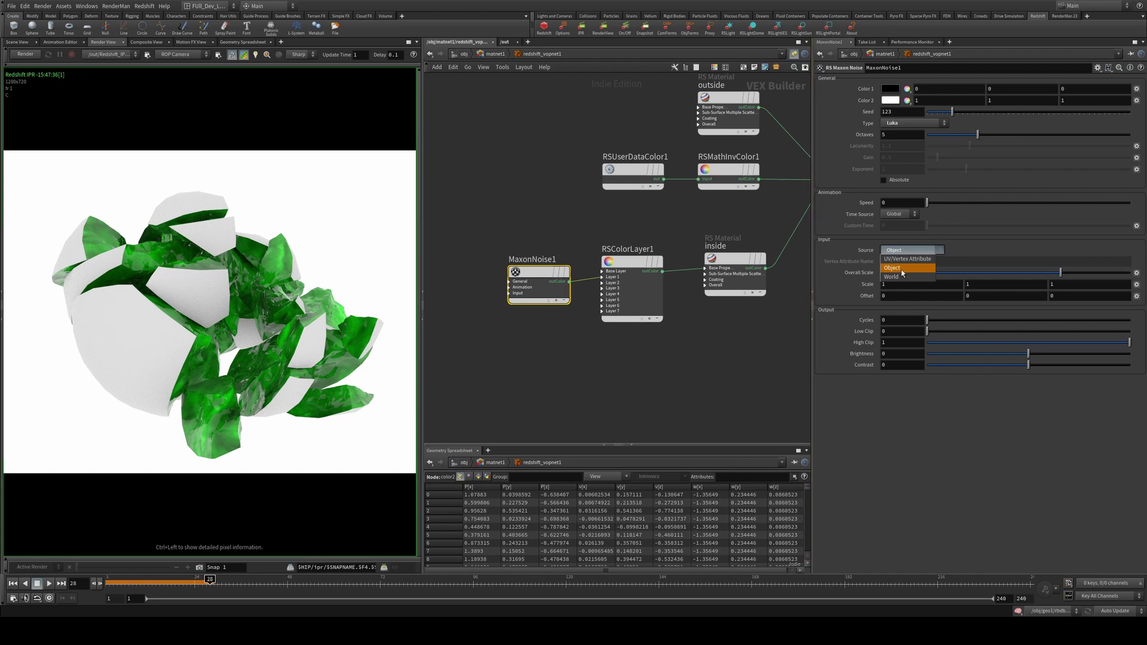
left_click(907, 260)
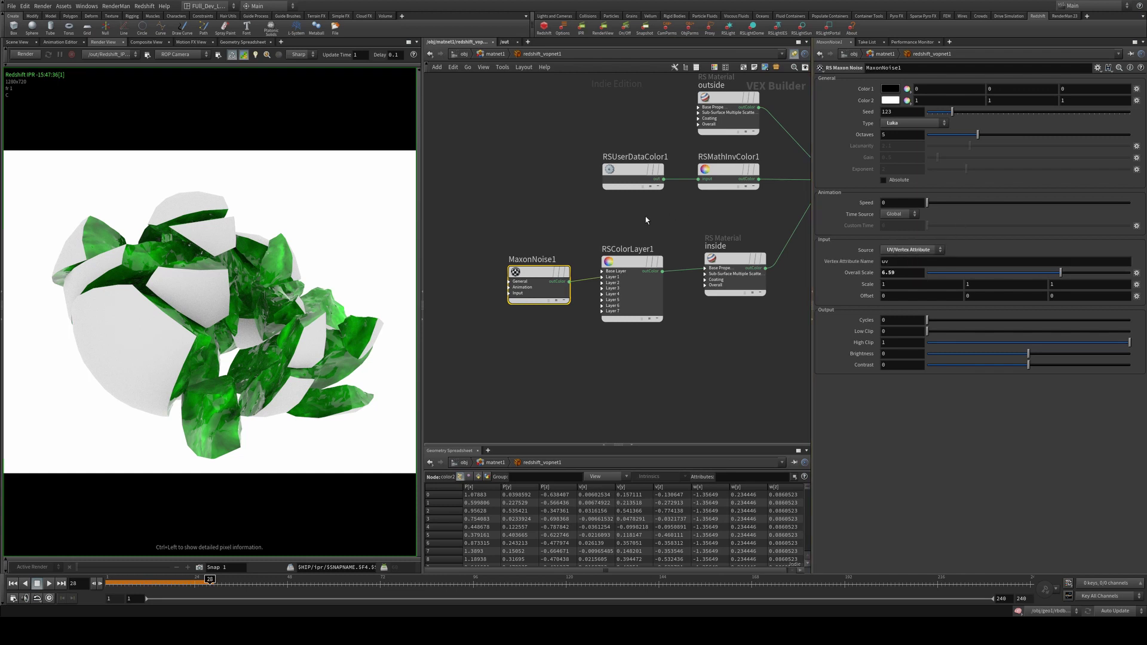
left_click(514, 206)
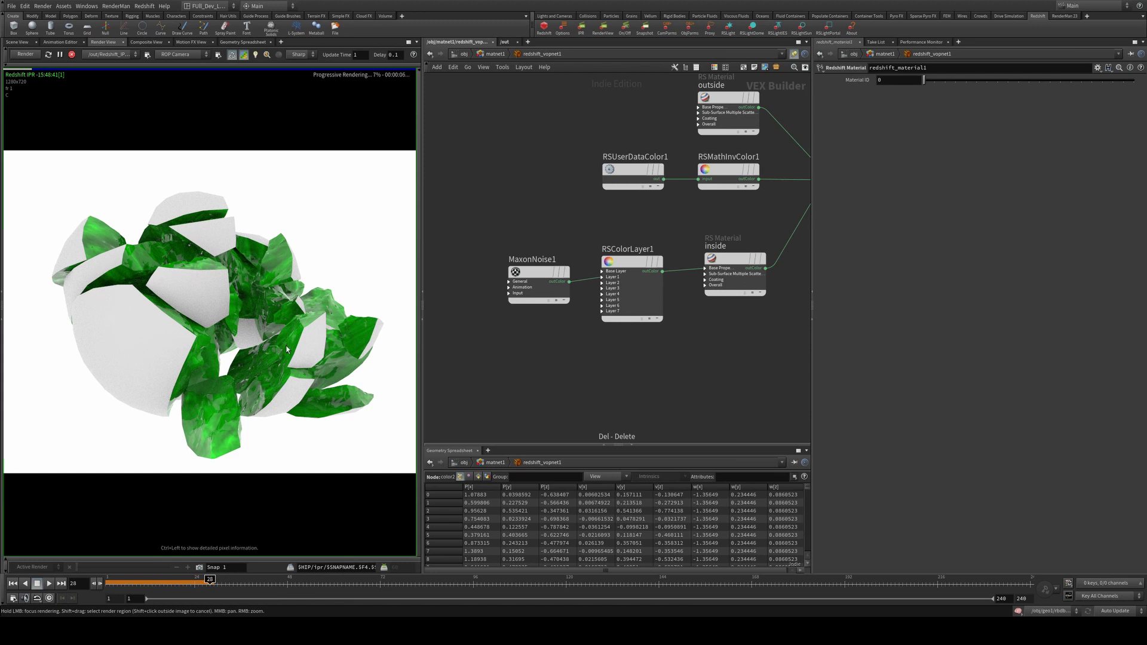
Stop the render and shift MaxonNoise1 and RSColorLayer1 further left in the network.
left_click(71, 54)
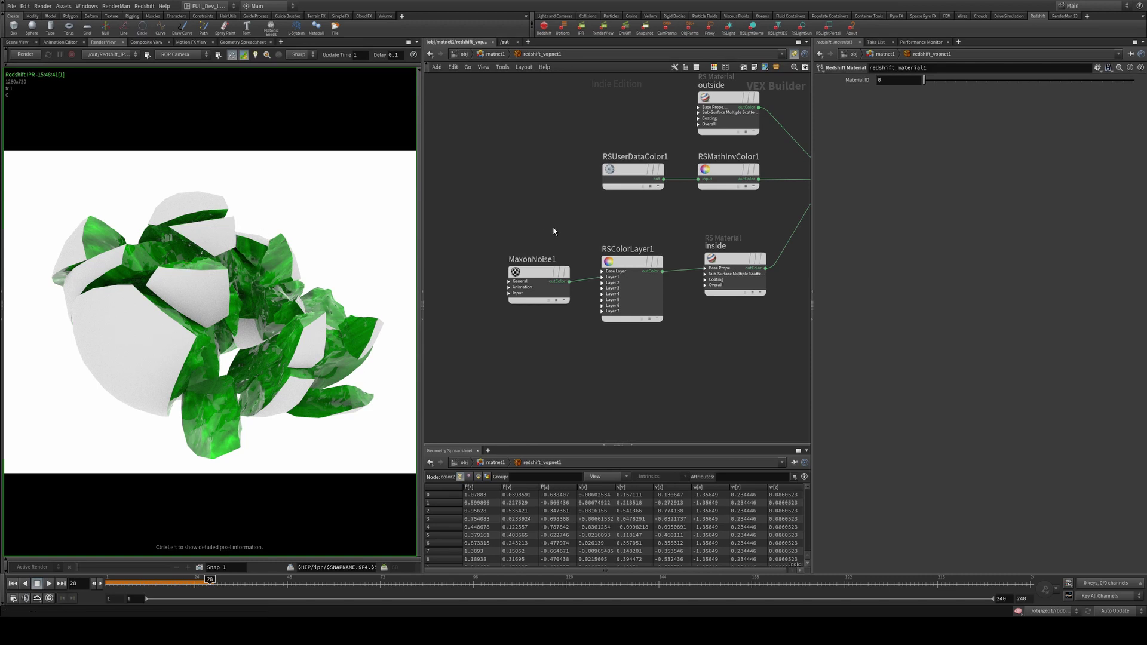
left_click_drag(541, 273, 486, 261)
left_click_drag(645, 261, 614, 258)
Add an RS Bump Map textured by MaxonNoise1 and connect it to the inside material's bump input.
key("Tab")
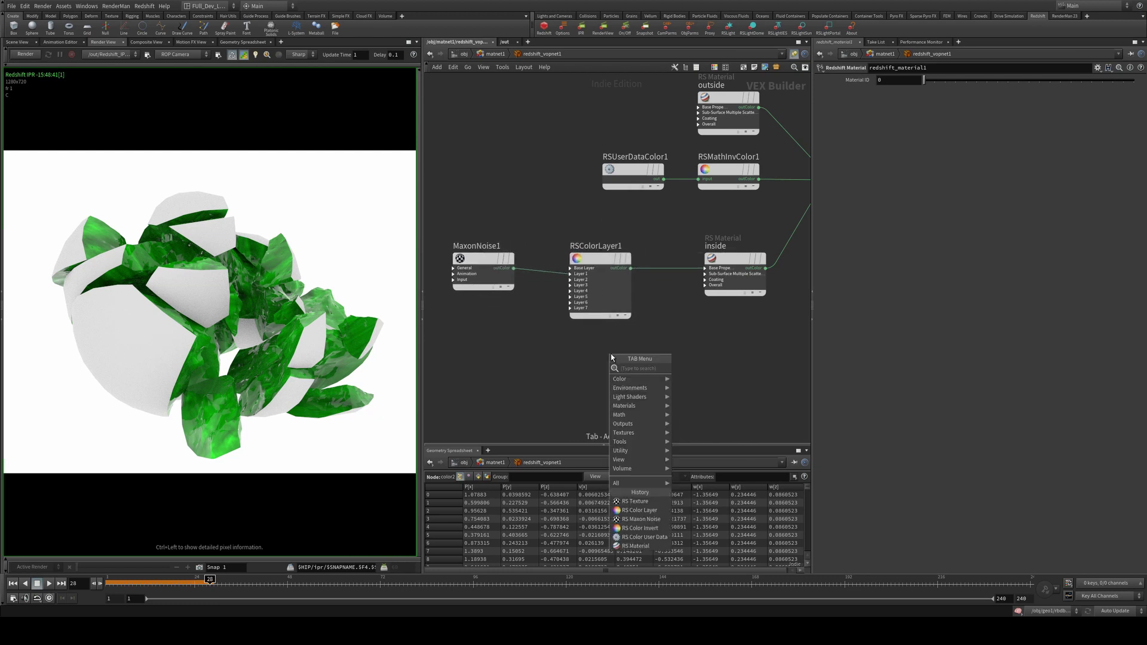
type("bump")
key("Down")
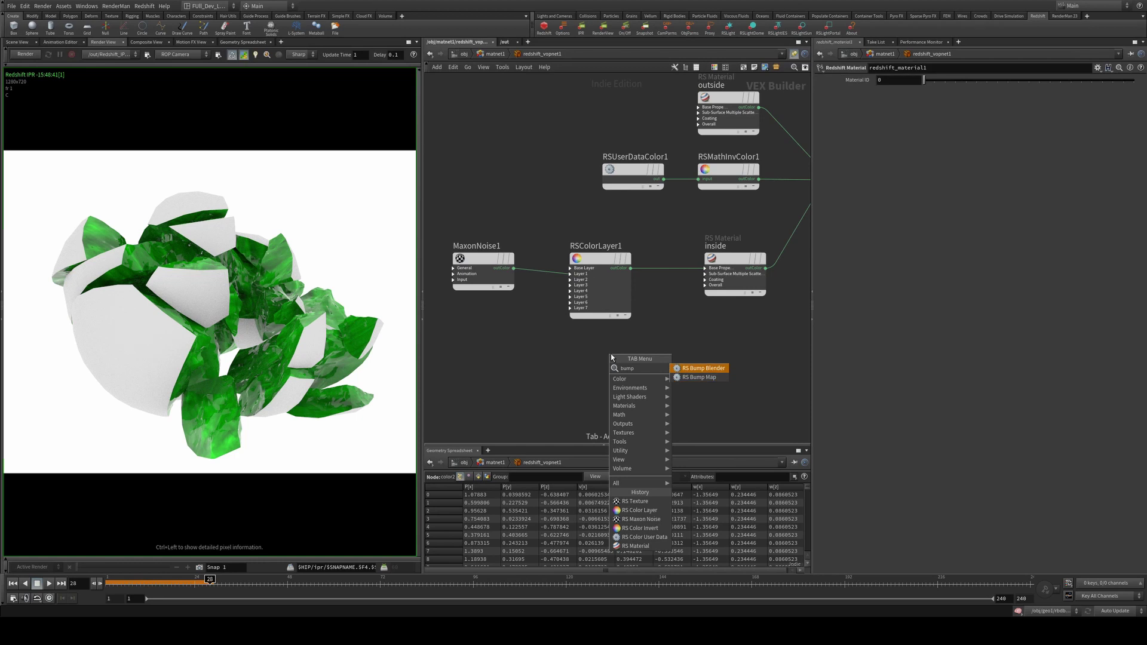
key("Return")
left_click(610, 353)
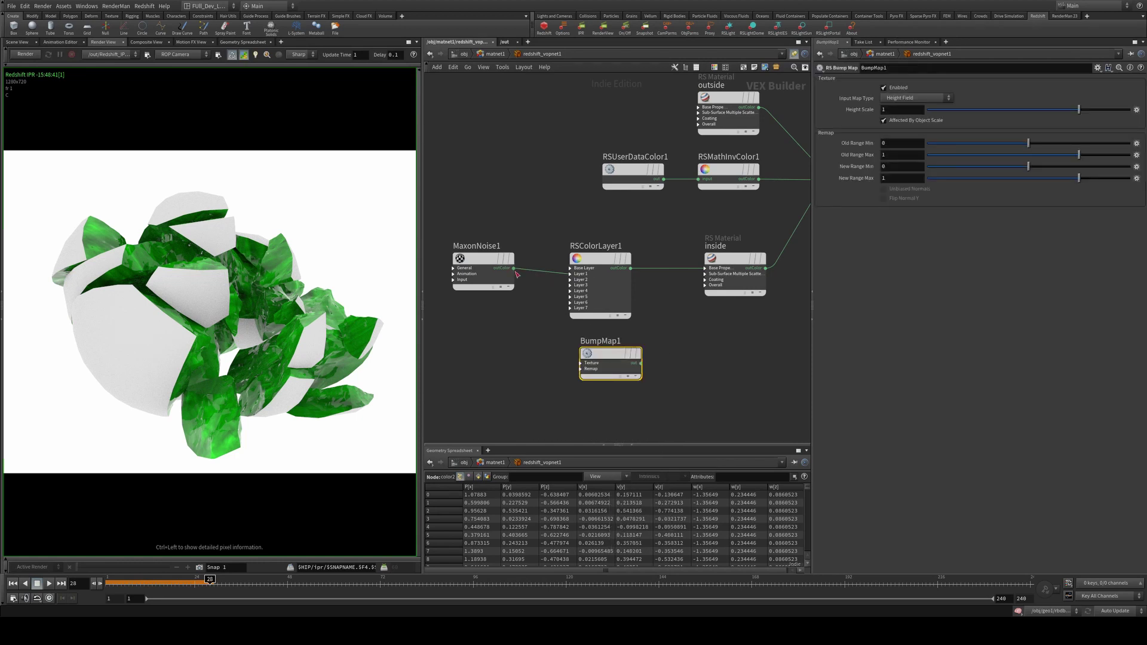
left_click_drag(513, 268, 709, 291)
left_click(727, 337)
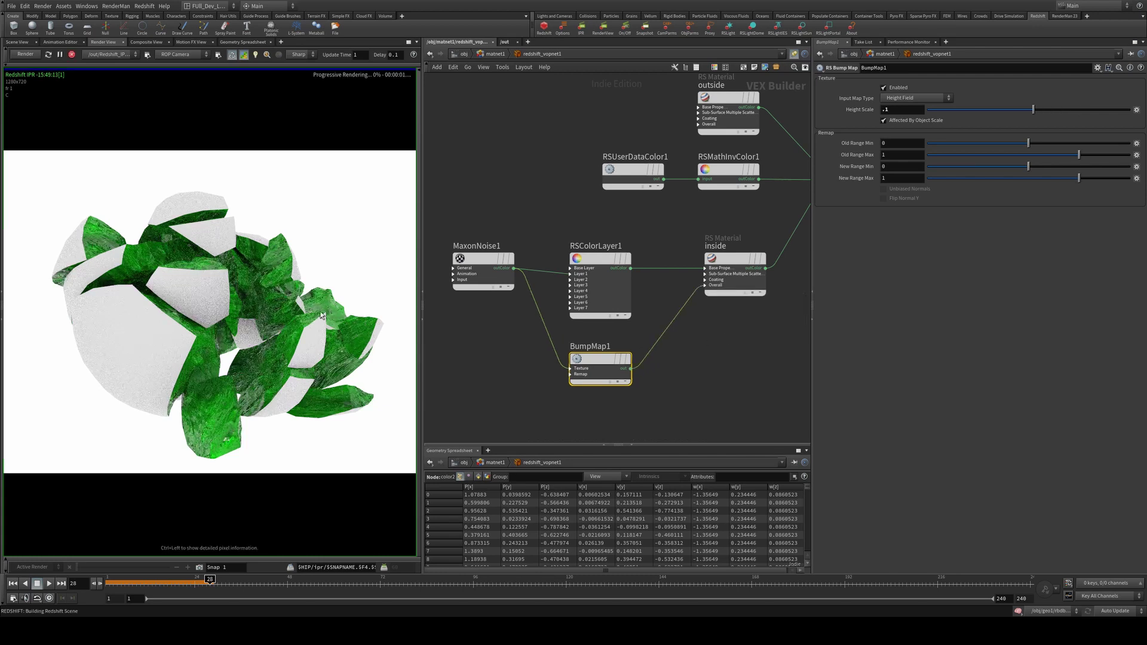